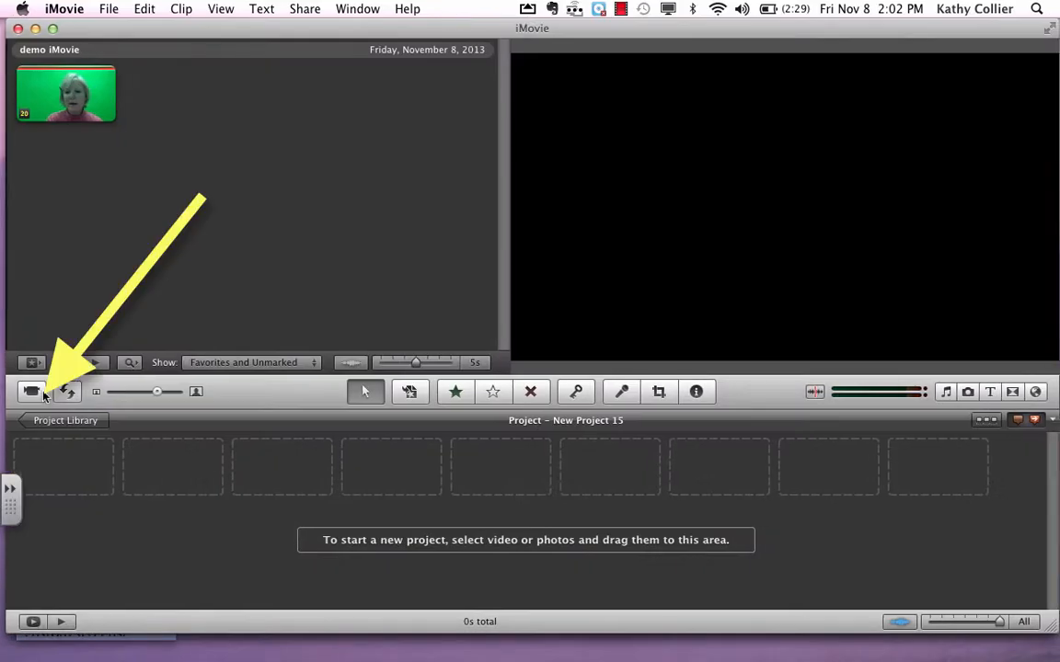
- Start capturing video from the FaceTime HD Camera into a new event named "greenscreen"
{"action": "left_click", "coordinate": [31, 393]}
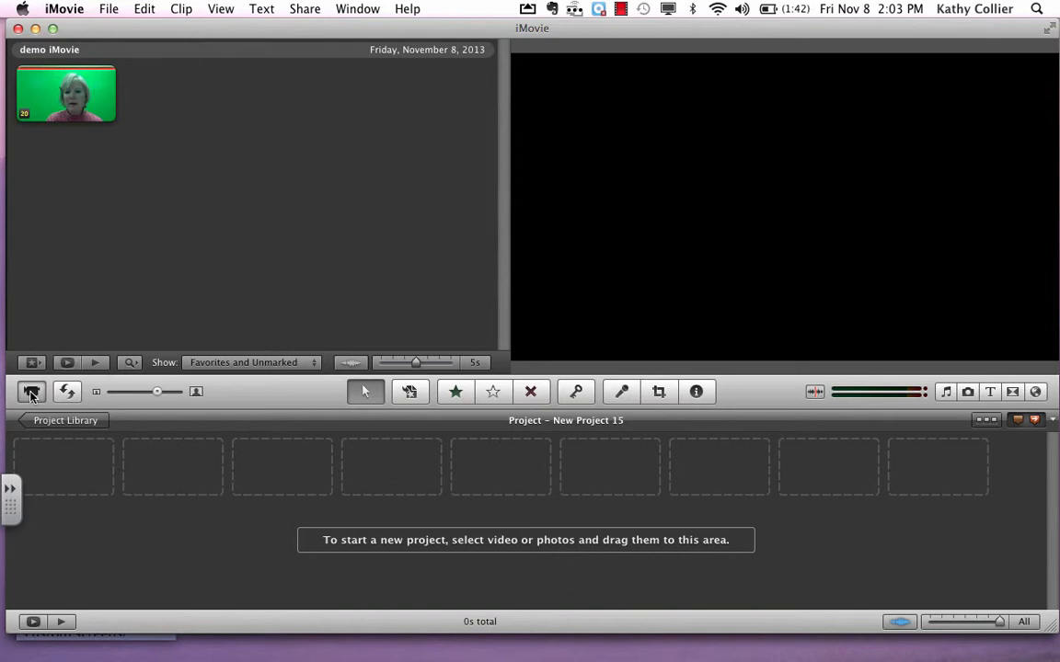
{"action": "left_click", "coordinate": [31, 393]}
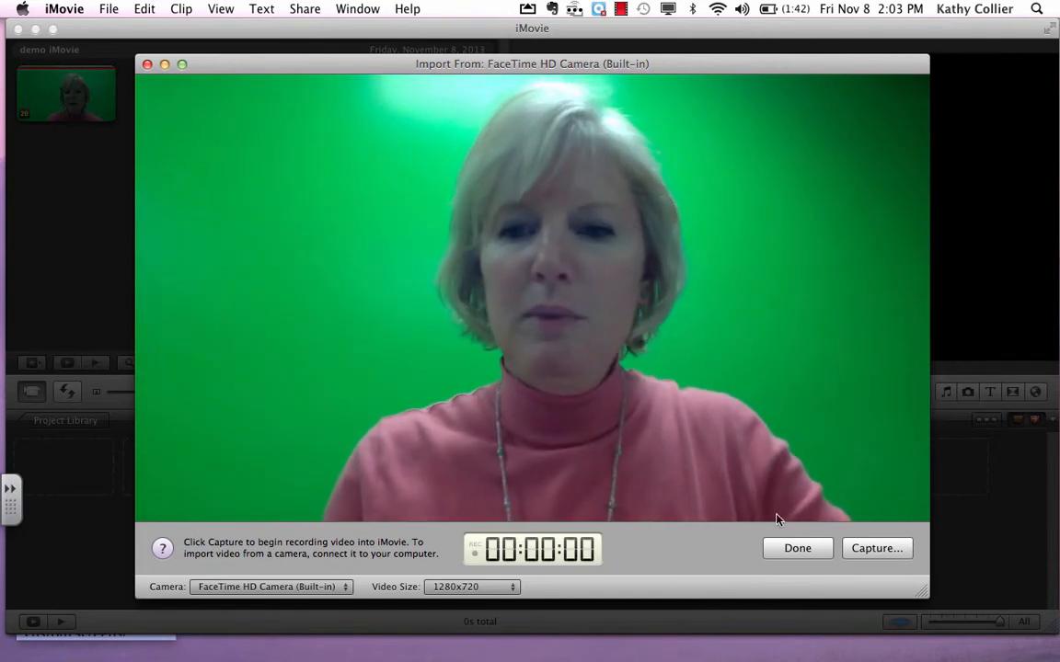
{"action": "left_click", "coordinate": [881, 550]}
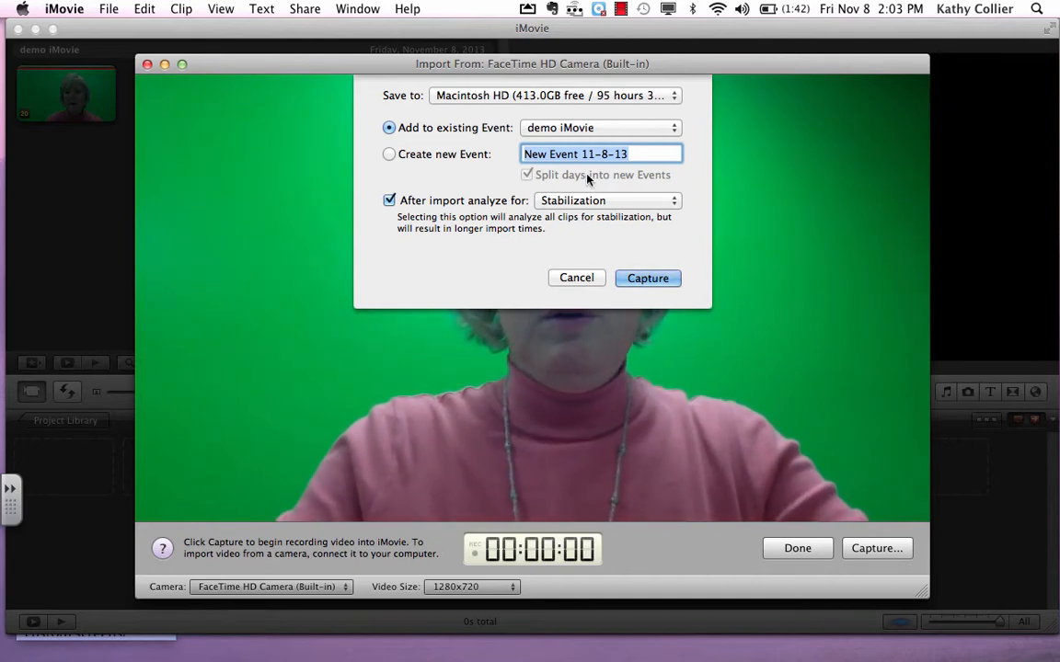
{"action": "type", "text": "greenscr"}
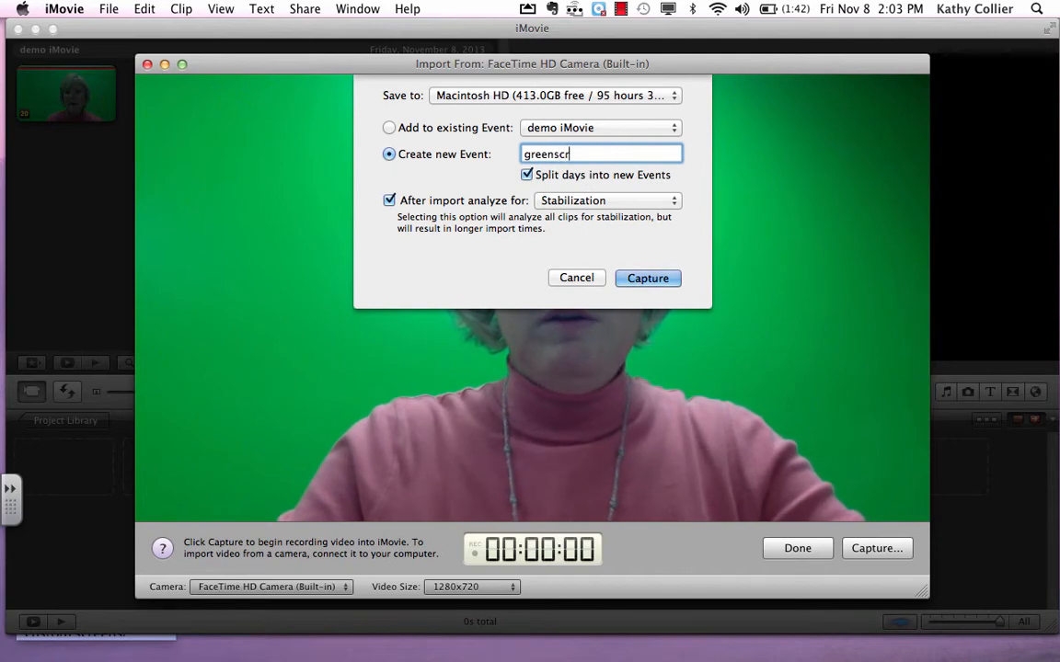
{"action": "type", "text": "een"}
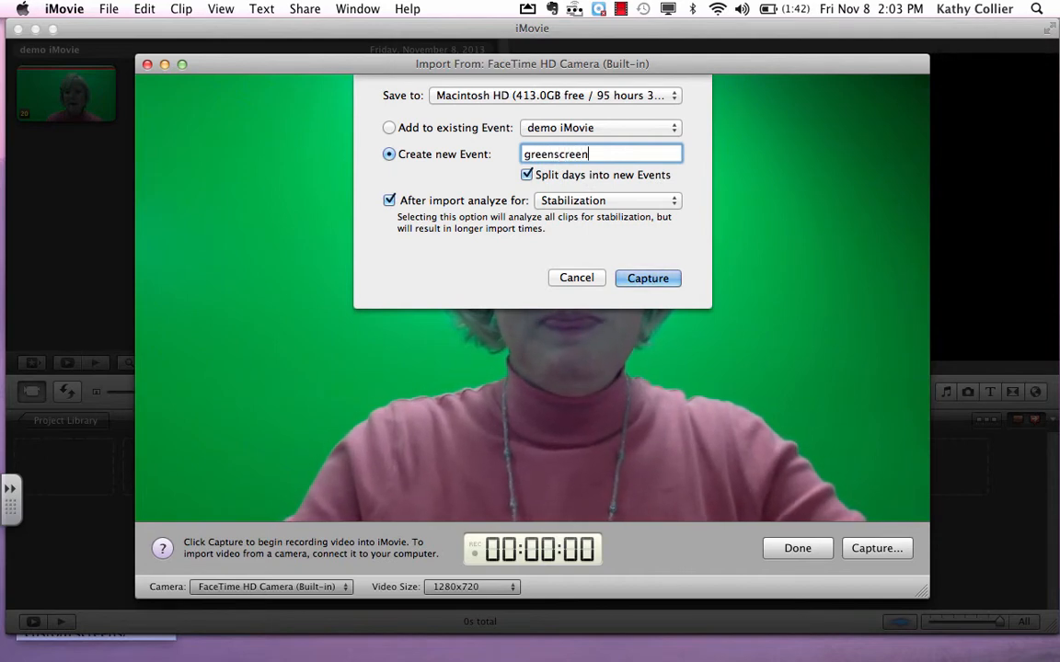
{"action": "key", "text": "Return"}
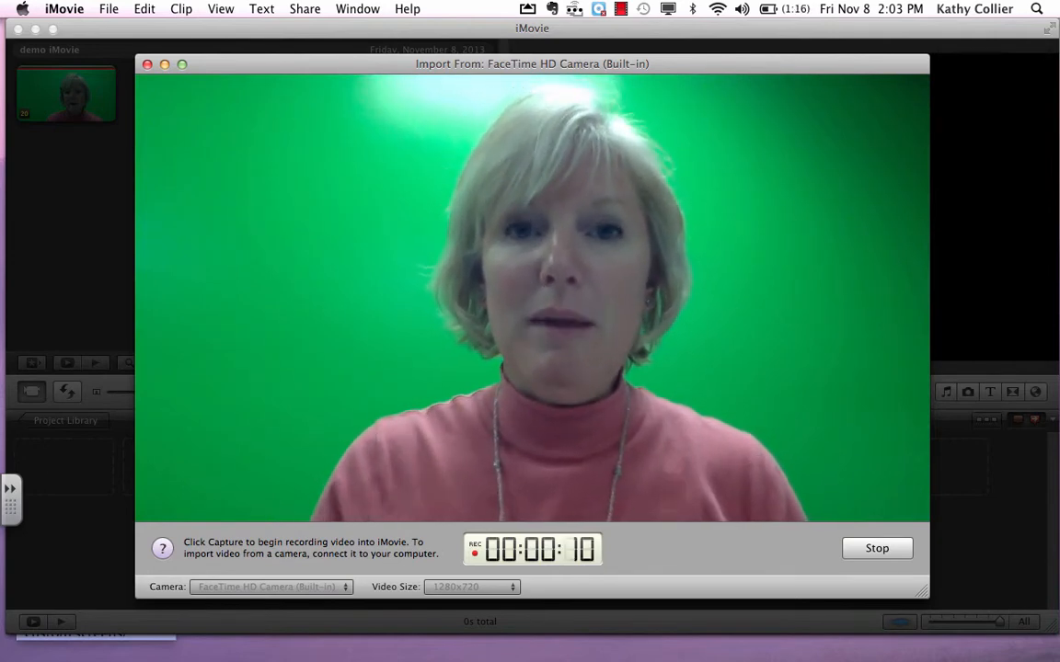
- Stop the camera recording, skip its stabilization analysis, and select the entire captured clip in the greenscreen event
{"action": "left_click", "coordinate": [877, 549]}
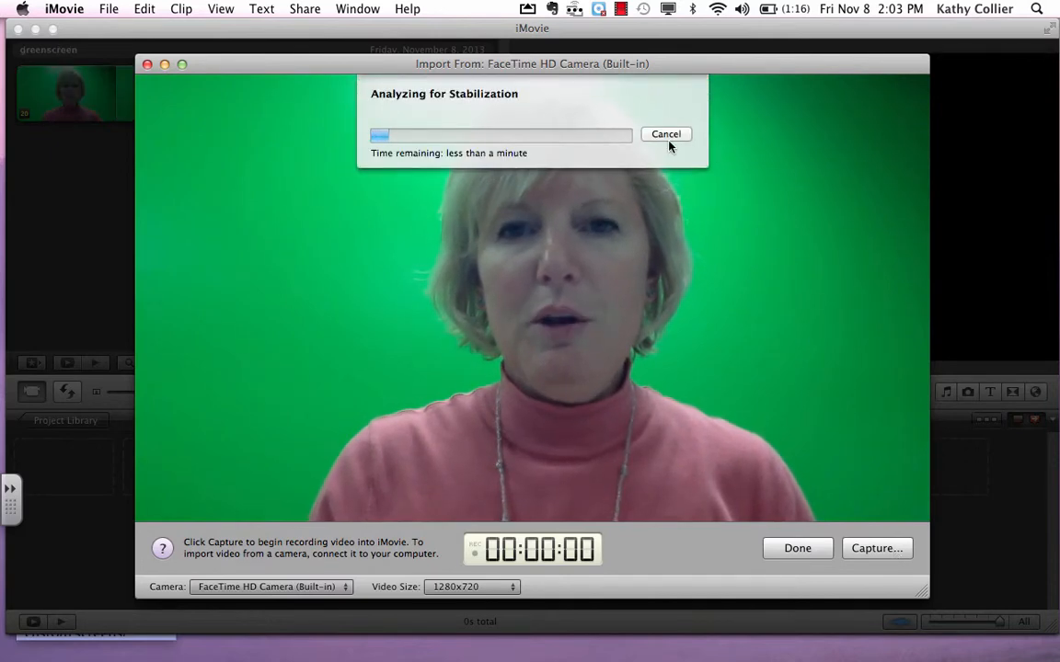
{"action": "left_click", "coordinate": [668, 139]}
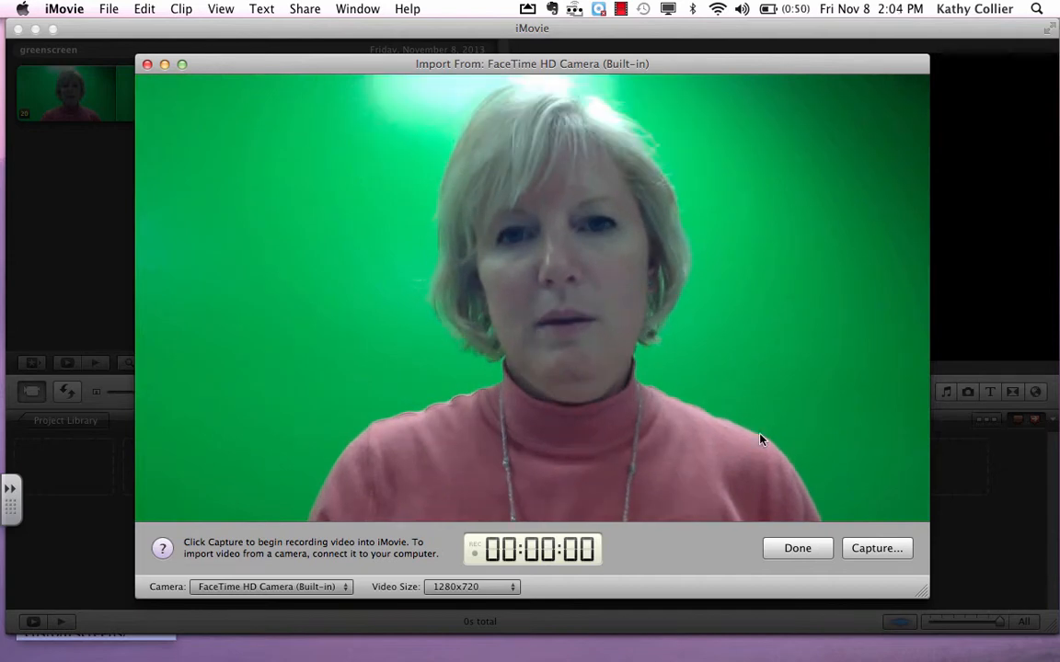
{"action": "left_click", "coordinate": [809, 554]}
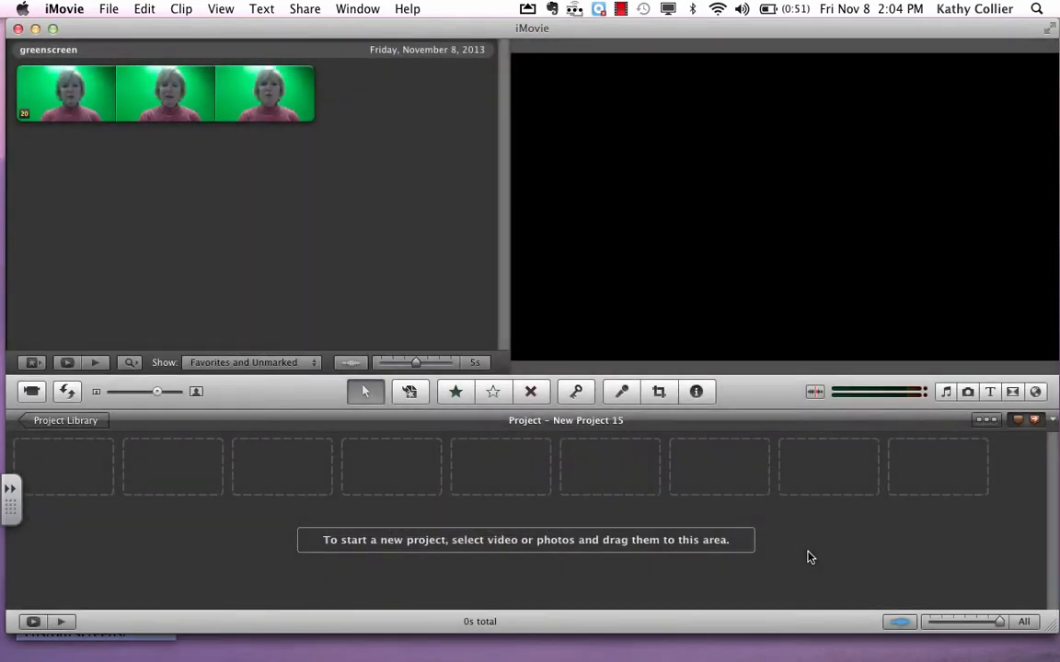
{"action": "left_click_drag", "start_coordinate": [304, 92], "coordinate": [4, 85]}
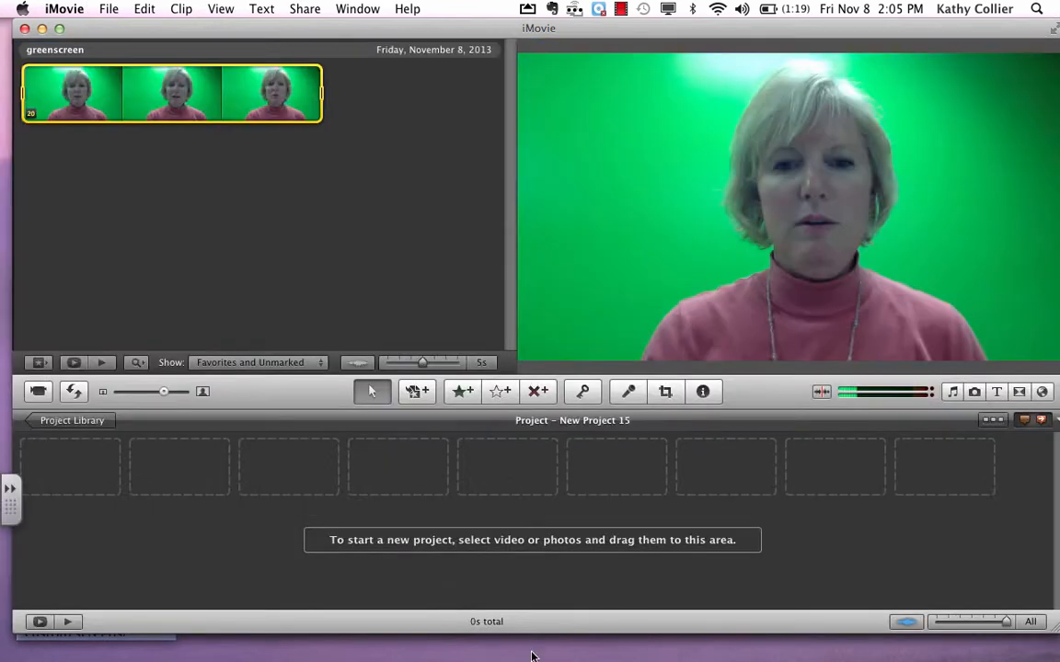
- Switch to Safari and search the web for "brain image"
{"action": "mouse_move", "coordinate": [563, 633]}
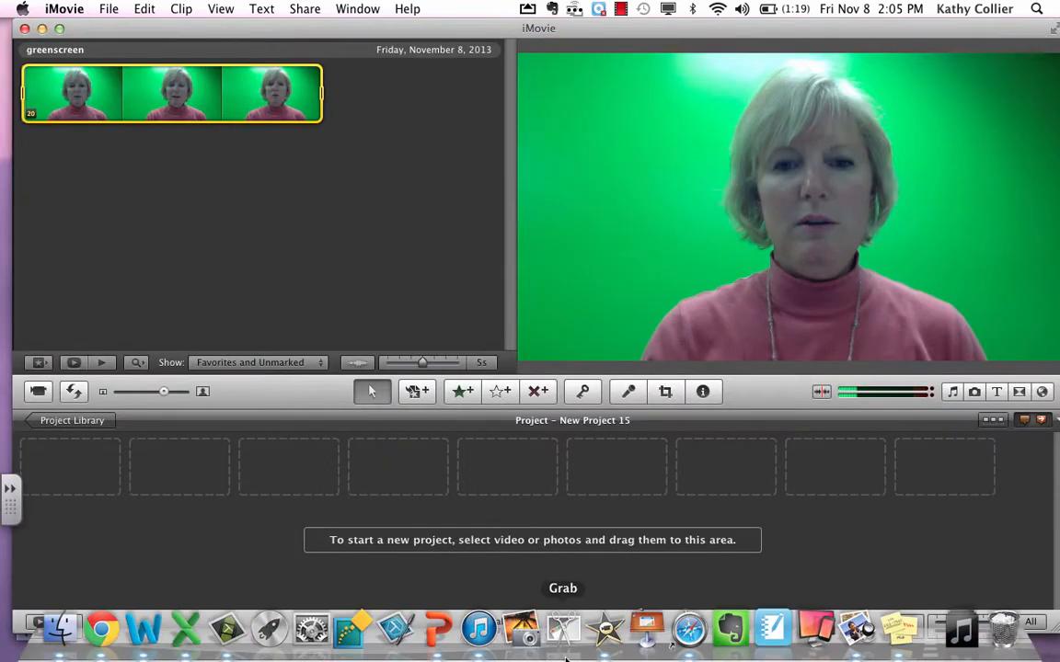
{"action": "left_click", "coordinate": [692, 635]}
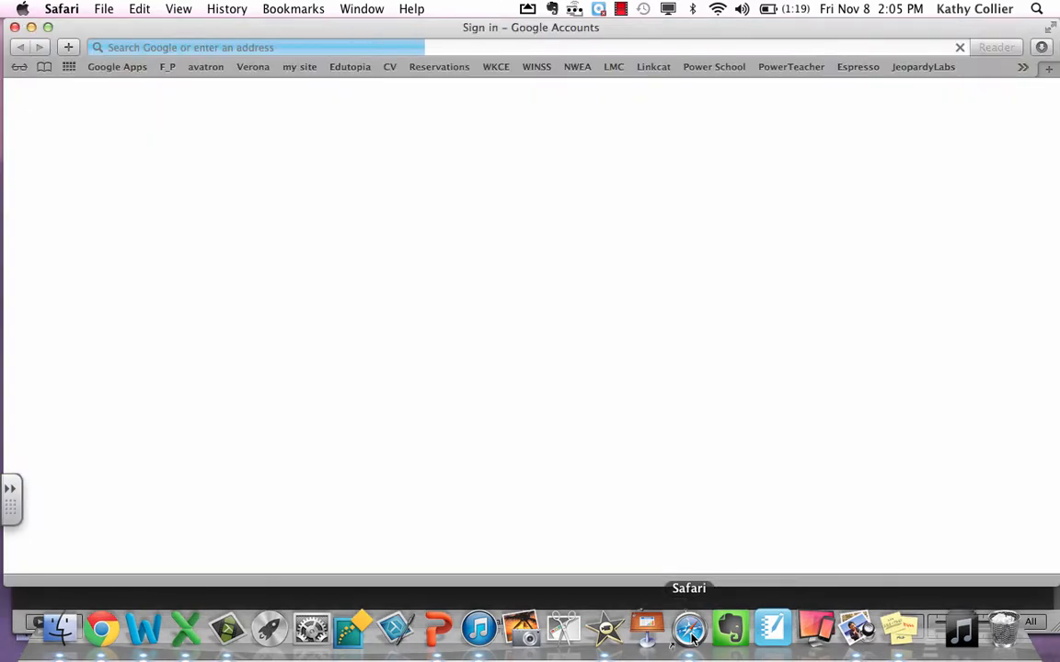
{"action": "left_click", "coordinate": [314, 45]}
{"action": "type", "text": "brai"}
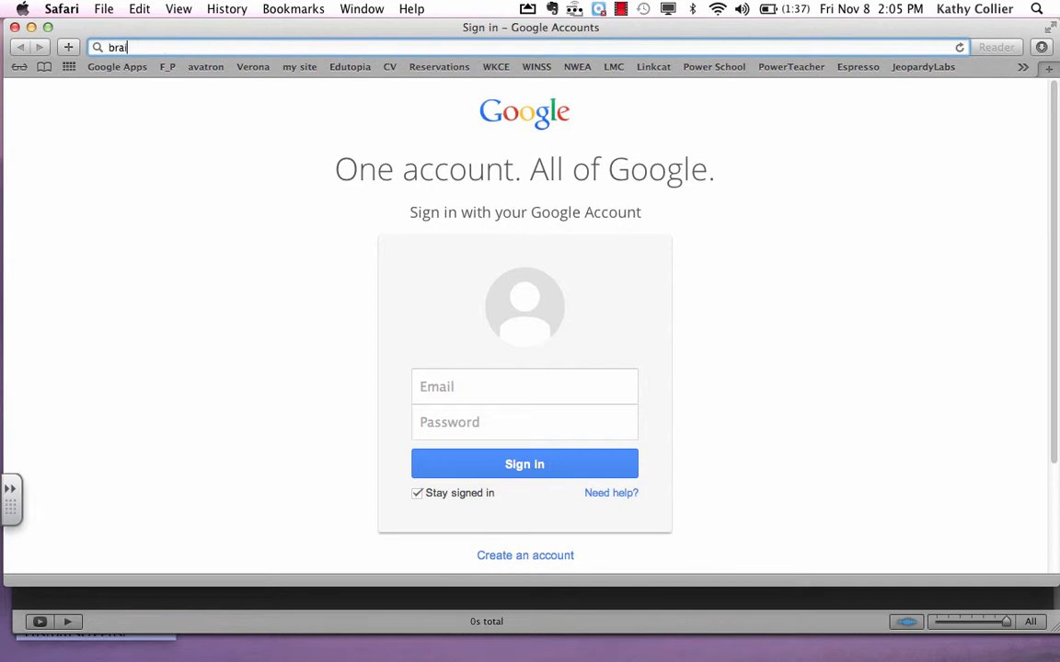
{"action": "type", "text": "n image"}
{"action": "key", "text": "Return"}
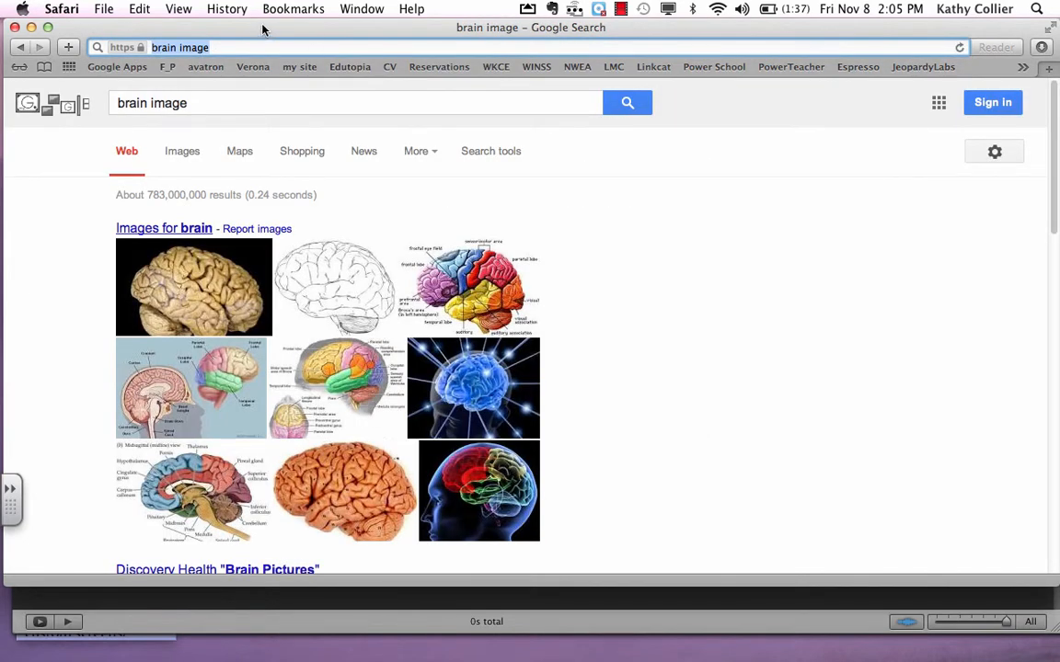
- Open the black-and-white brain drawing from the results, copy its source website address, and minimize the browser
{"action": "left_click", "coordinate": [329, 295]}
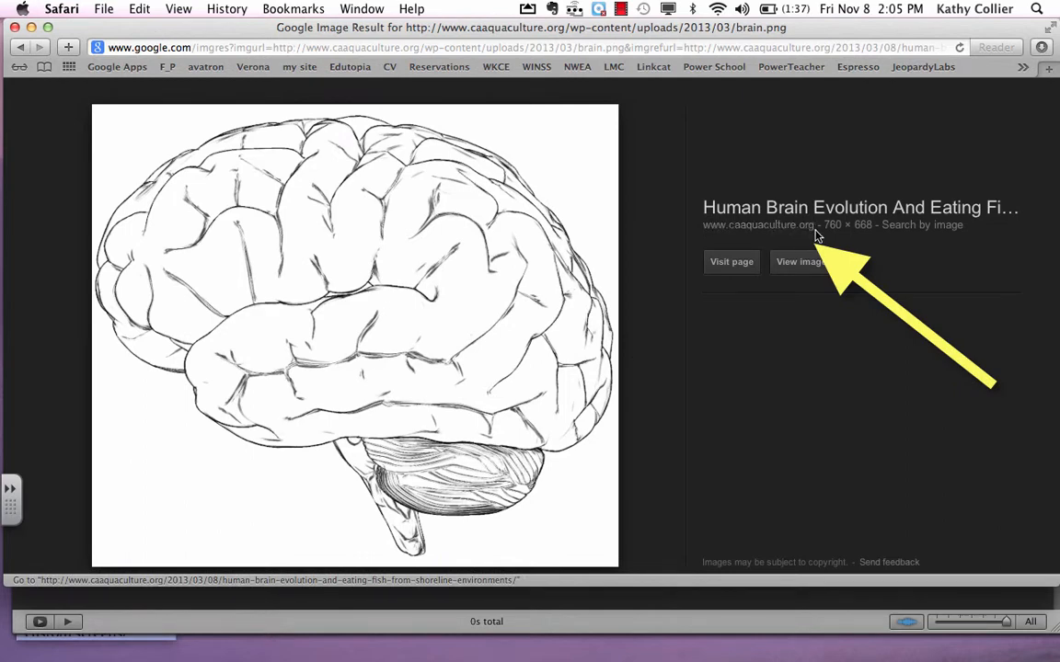
{"action": "left_click_drag", "start_coordinate": [814, 228], "coordinate": [711, 222]}
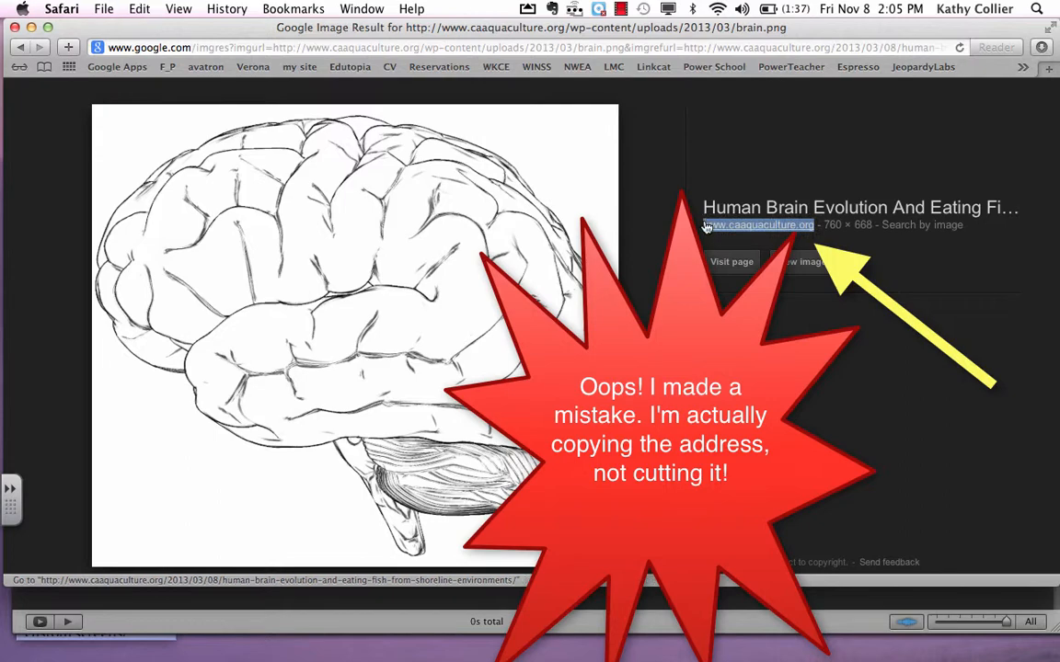
{"action": "left_click", "coordinate": [30, 28]}
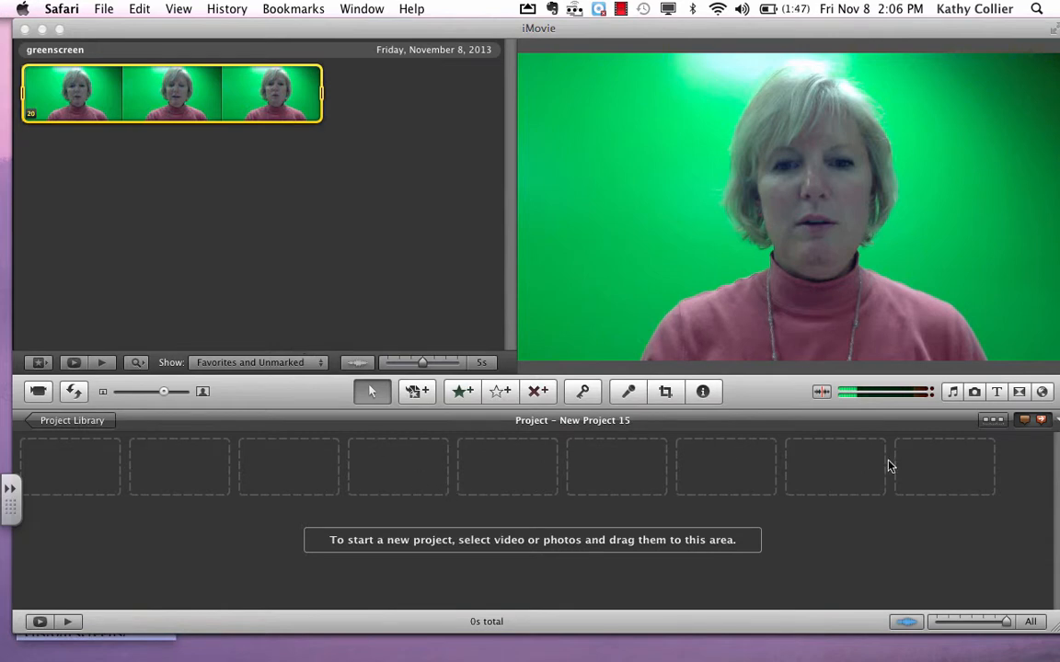
- Add a Centered title with the Curtain background to the start of the empty project
{"action": "left_click", "coordinate": [996, 392]}
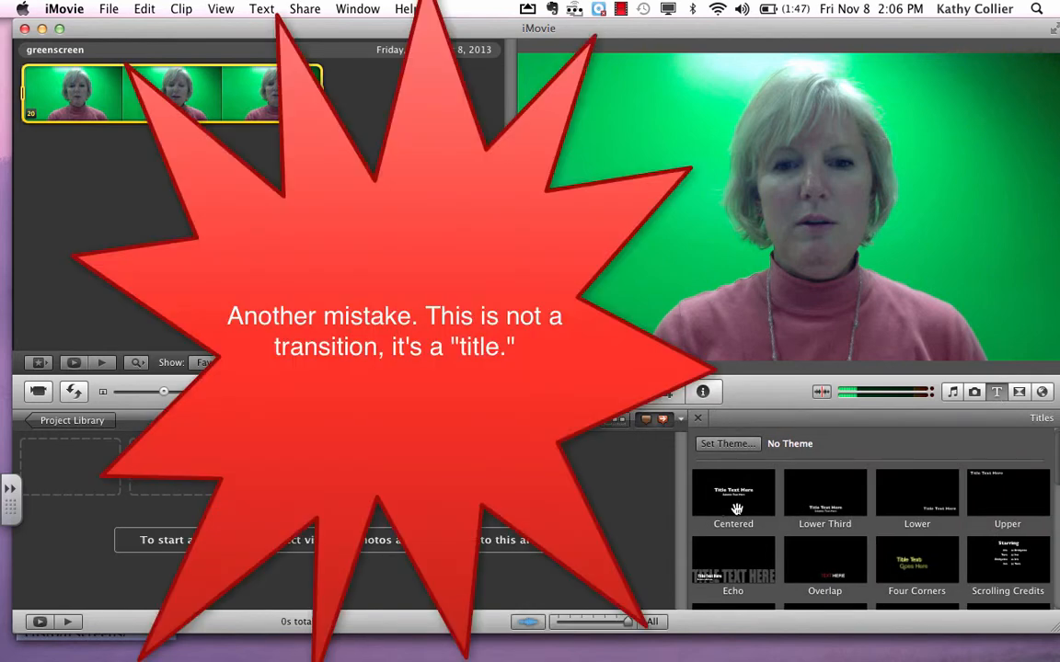
{"action": "left_click", "coordinate": [736, 509]}
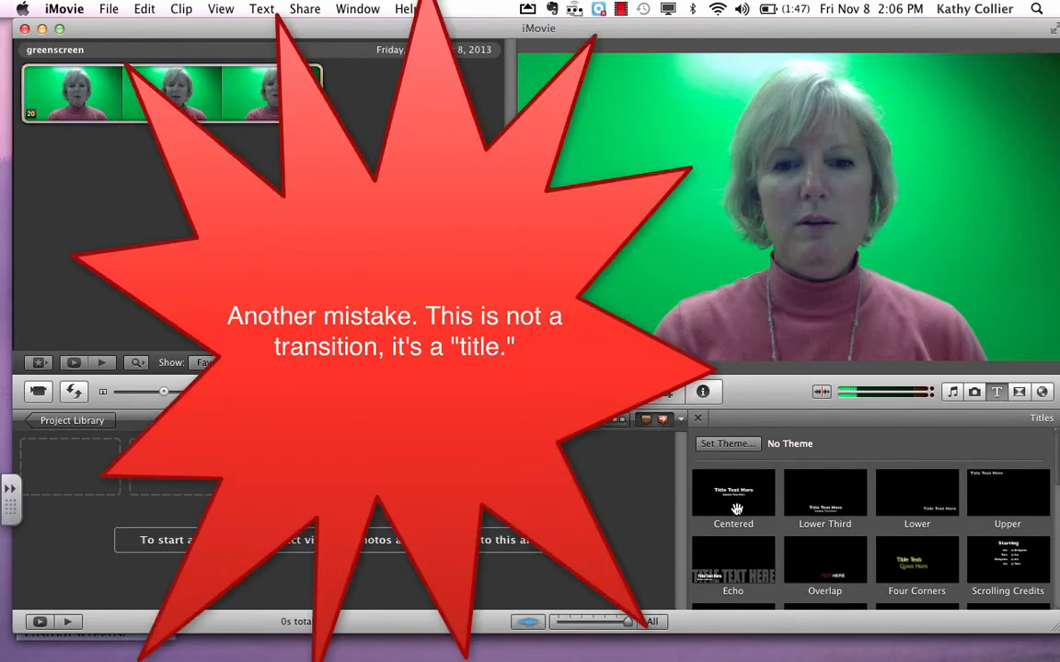
{"action": "left_click_drag", "start_coordinate": [736, 508], "coordinate": [70, 467]}
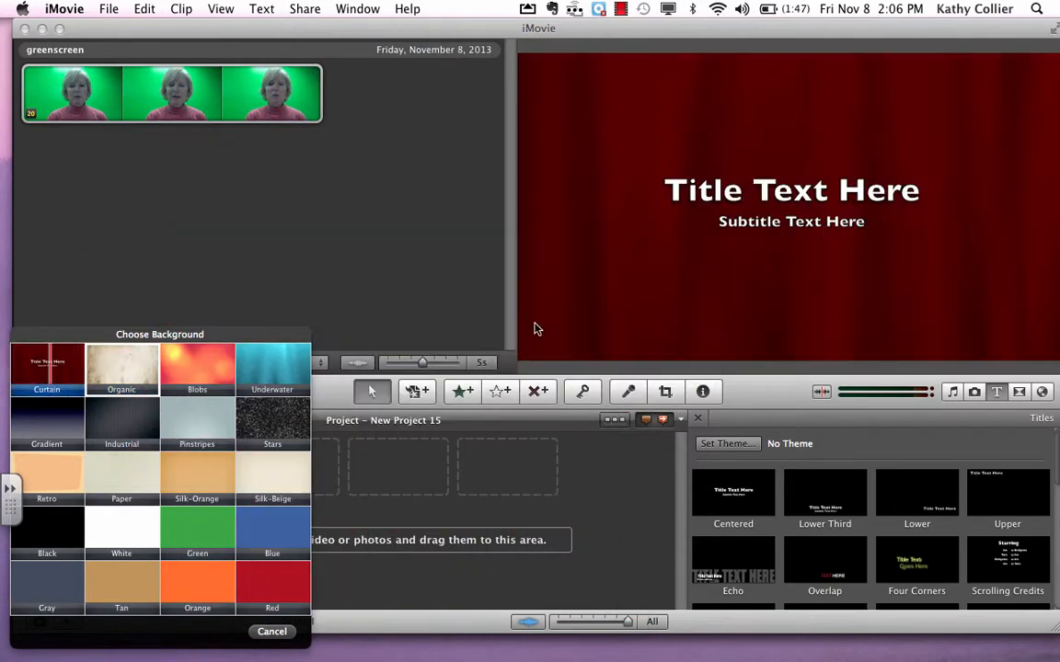
{"action": "left_click", "coordinate": [795, 202]}
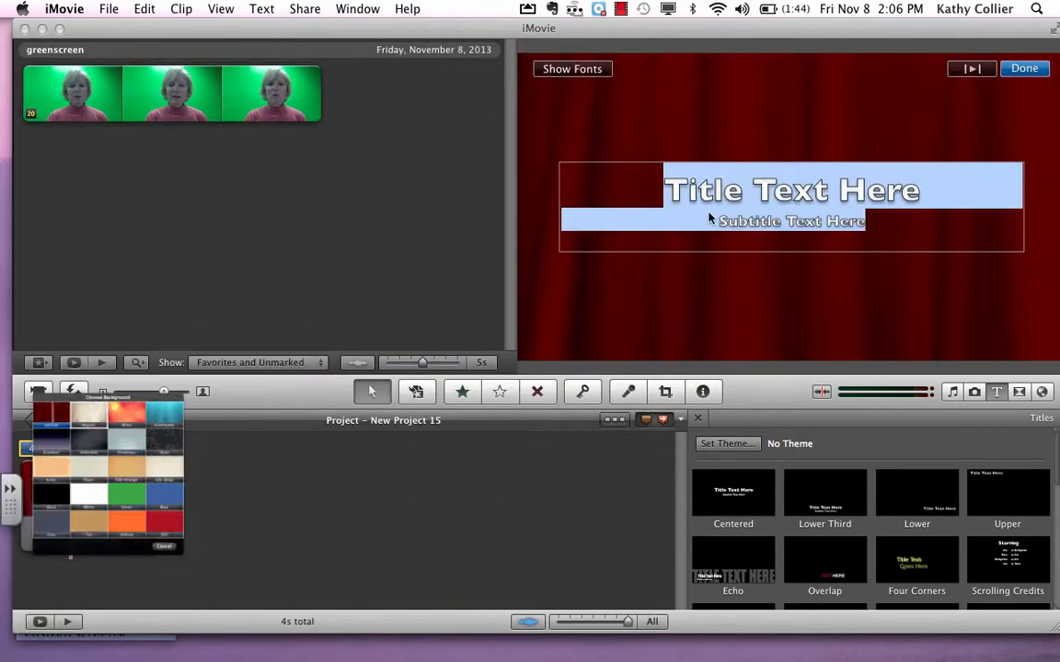
{"action": "type", "text": "Cr"}
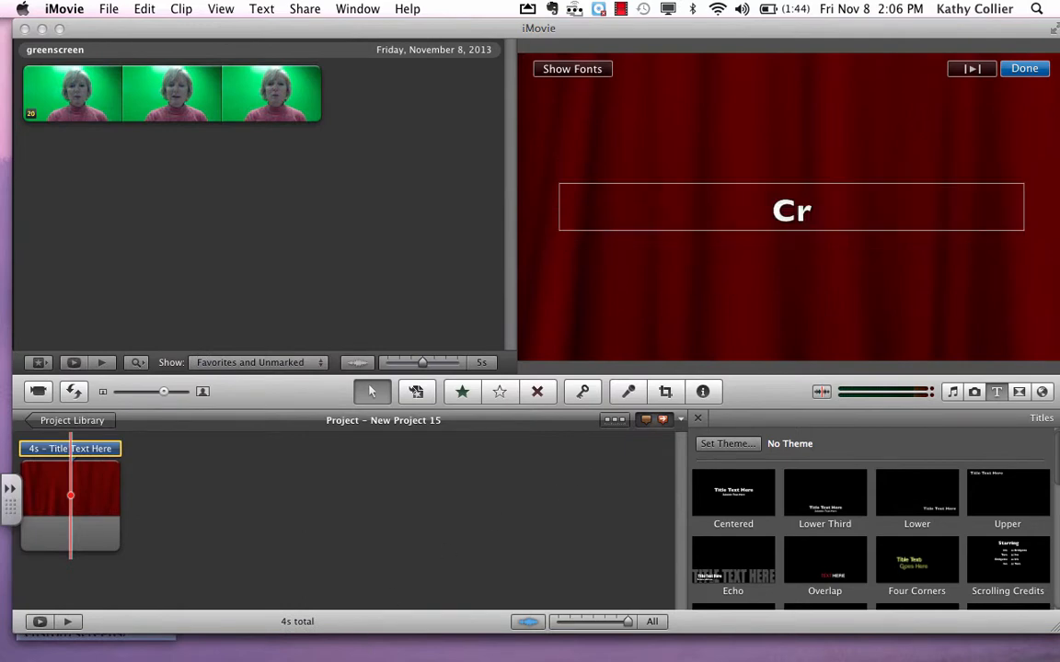
{"action": "type", "text": "edits"}
{"action": "key", "text": "Return"}
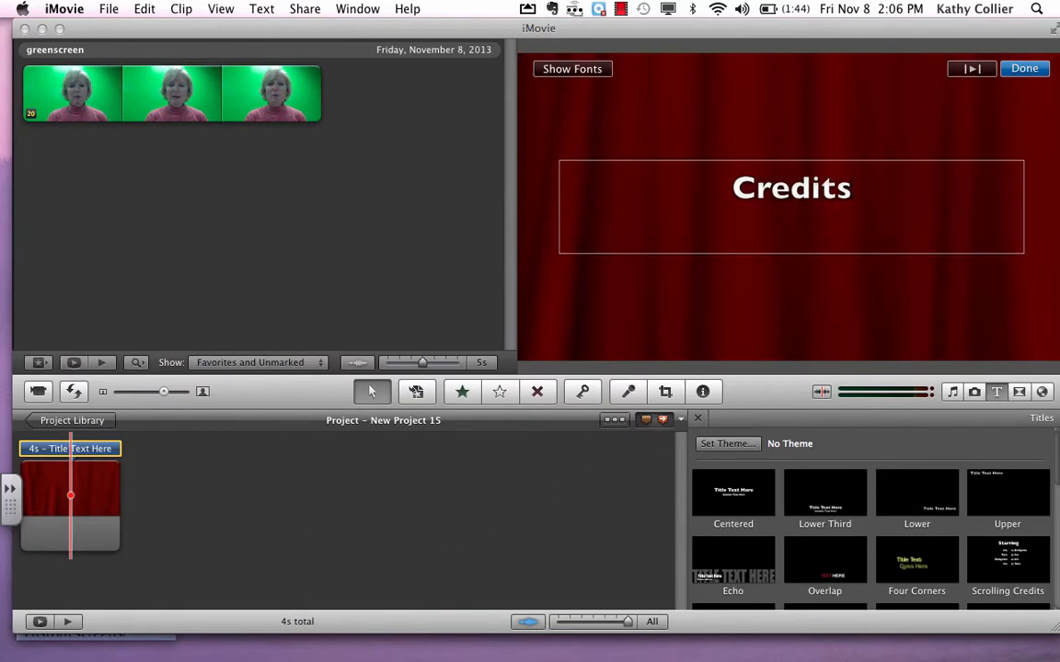
{"action": "type", "text": "www.caaquaculture.org"}
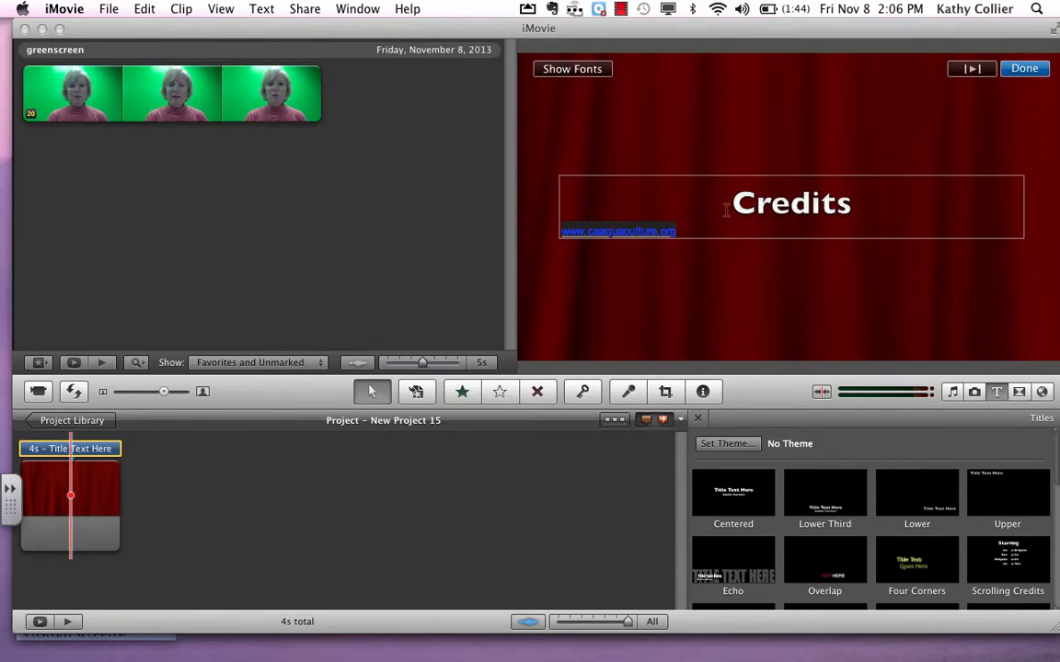
{"action": "left_click", "coordinate": [1015, 73]}
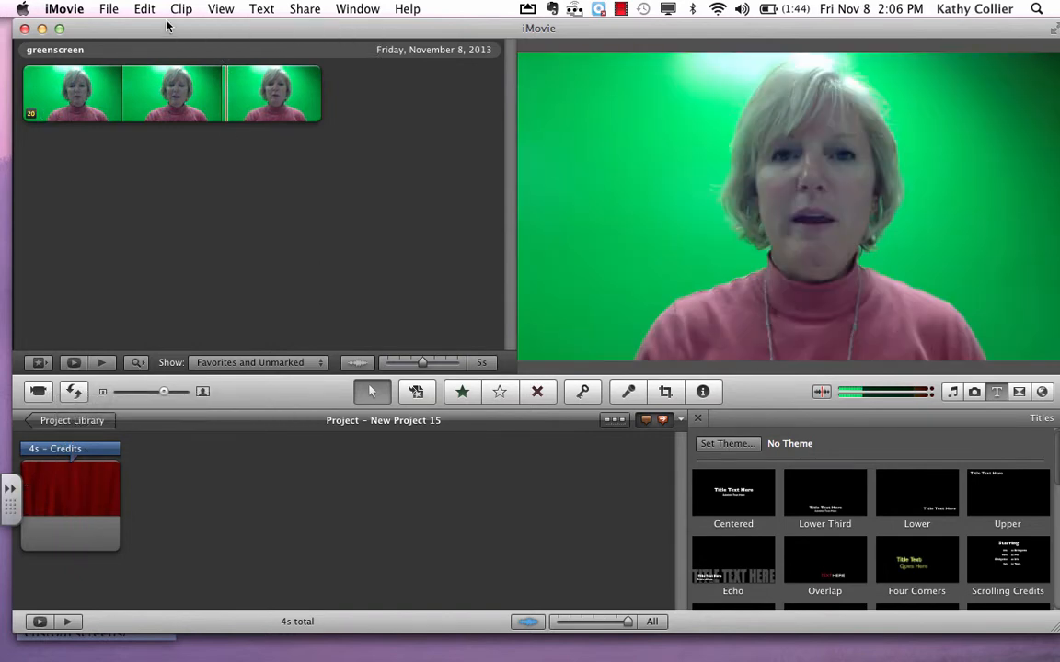
- Return to the "brain image" results in Safari and save the black-and-white brain drawing to the desktop, then minimize the browser
{"action": "left_click_drag", "start_coordinate": [167, 26], "coordinate": [601, 8]}
{"action": "mouse_move", "coordinate": [432, 635]}
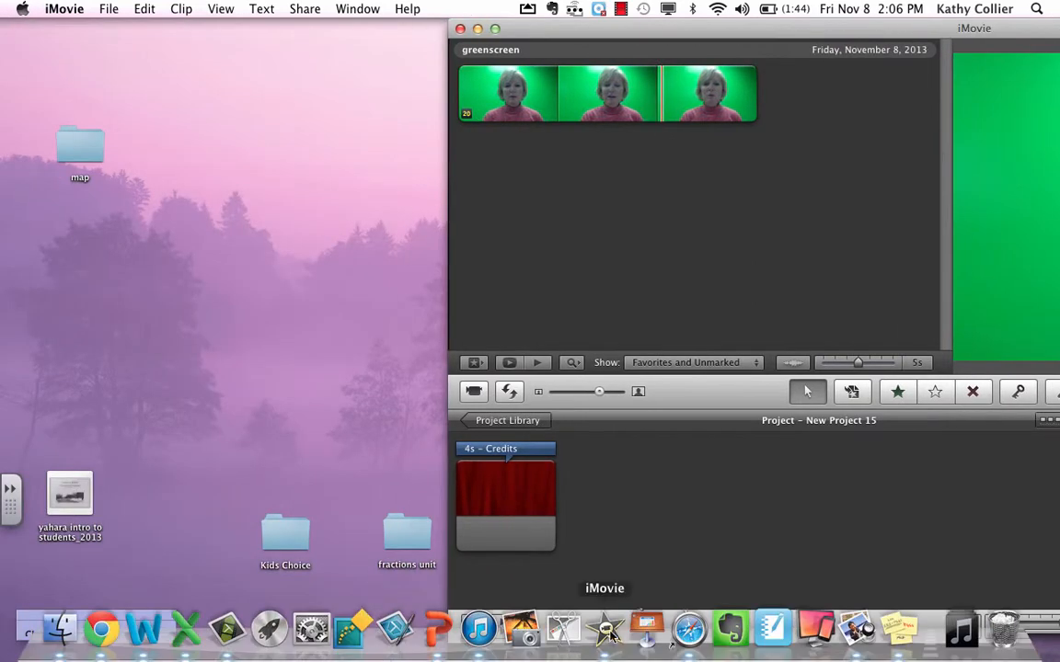
{"action": "left_click", "coordinate": [686, 631]}
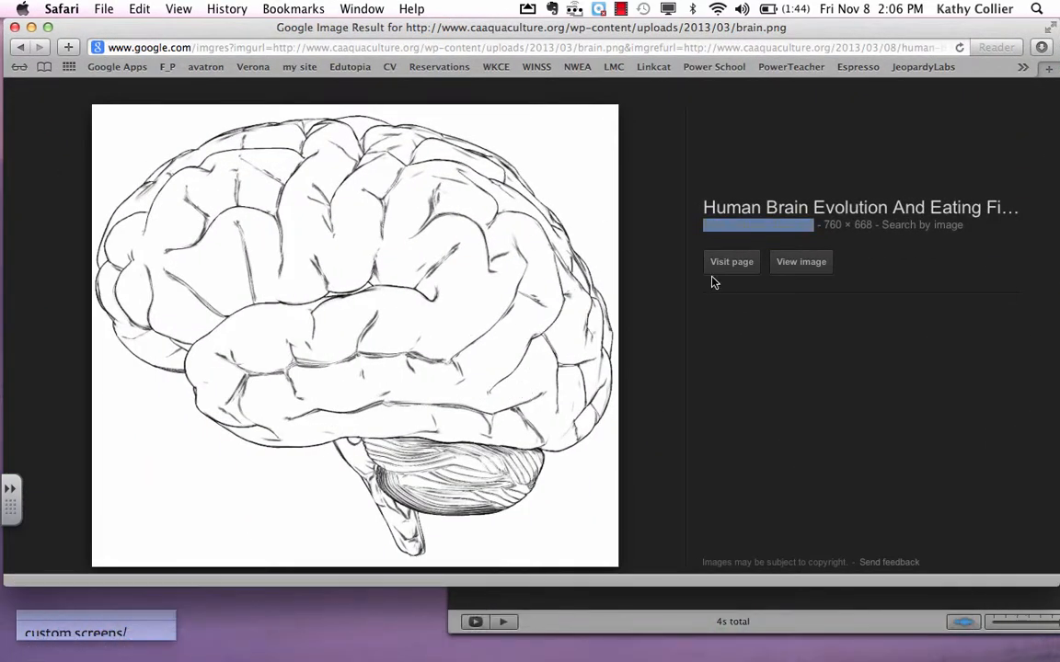
{"action": "left_click", "coordinate": [19, 48]}
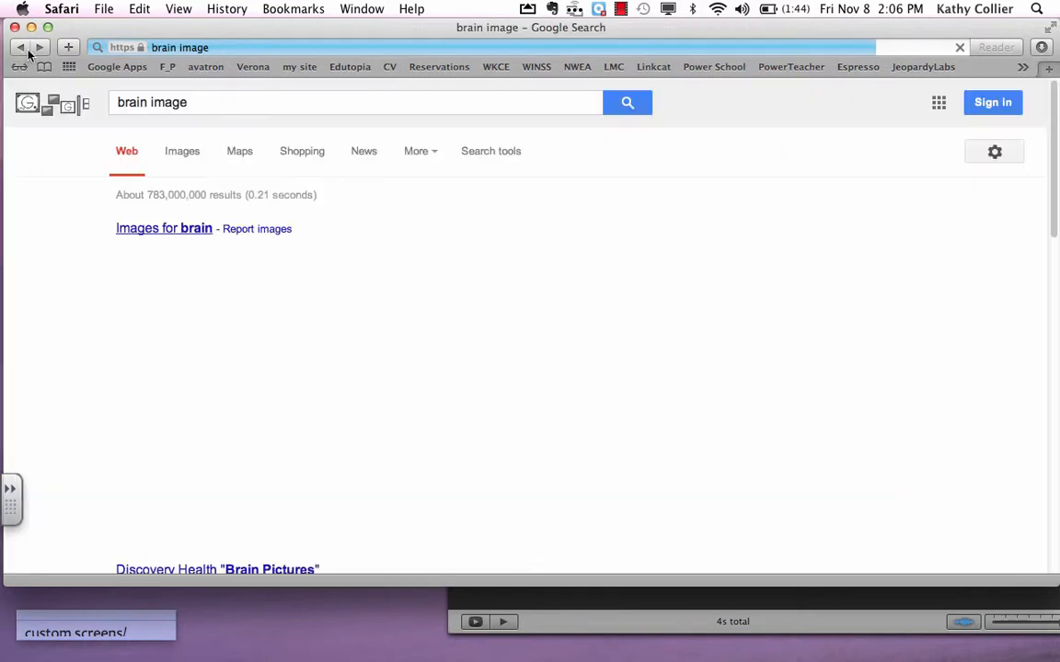
{"action": "left_click_drag", "start_coordinate": [104, 28], "coordinate": [440, 7]}
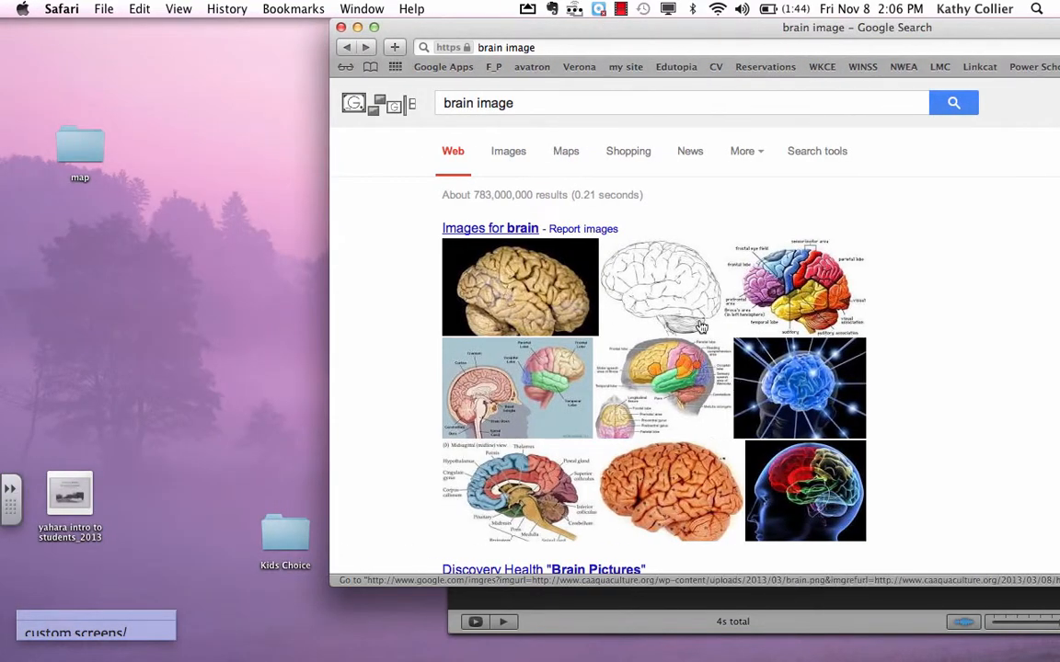
{"action": "left_click_drag", "start_coordinate": [694, 276], "coordinate": [134, 258]}
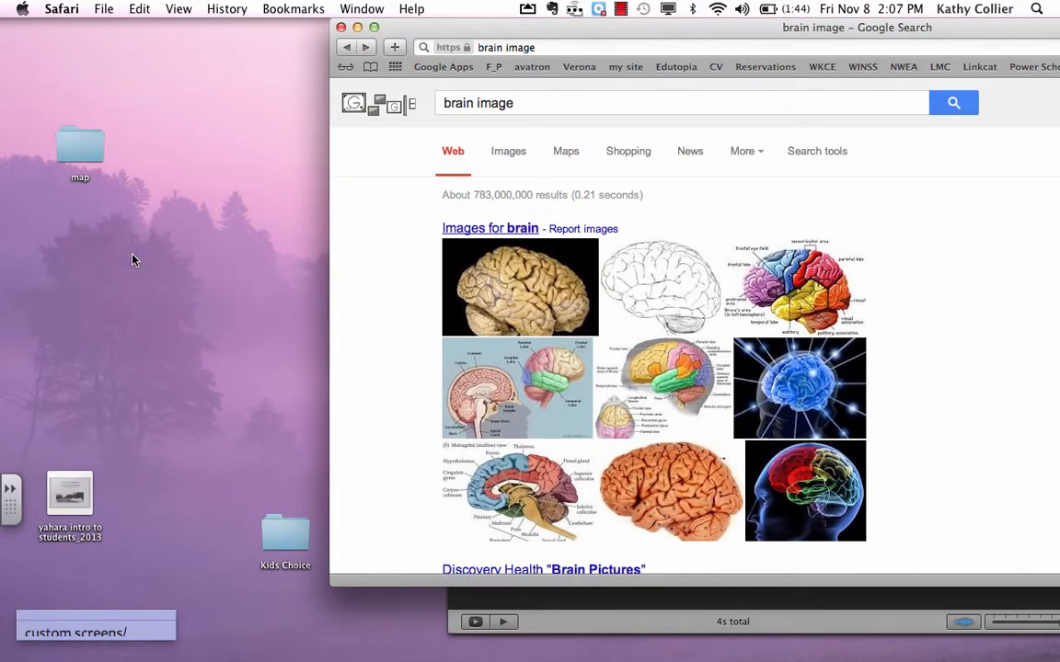
{"action": "left_click", "coordinate": [358, 28]}
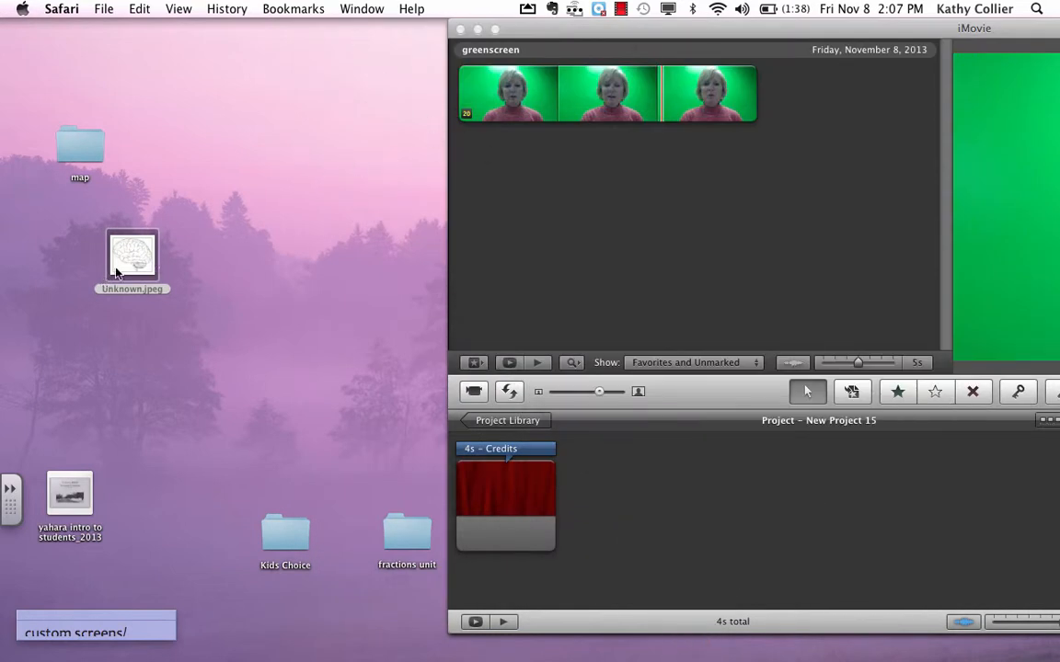
- Insert the desktop image Unknown.jpeg into the project before the Credits title and bring the full iMovie window back into view
{"action": "left_click_drag", "start_coordinate": [134, 262], "coordinate": [450, 497]}
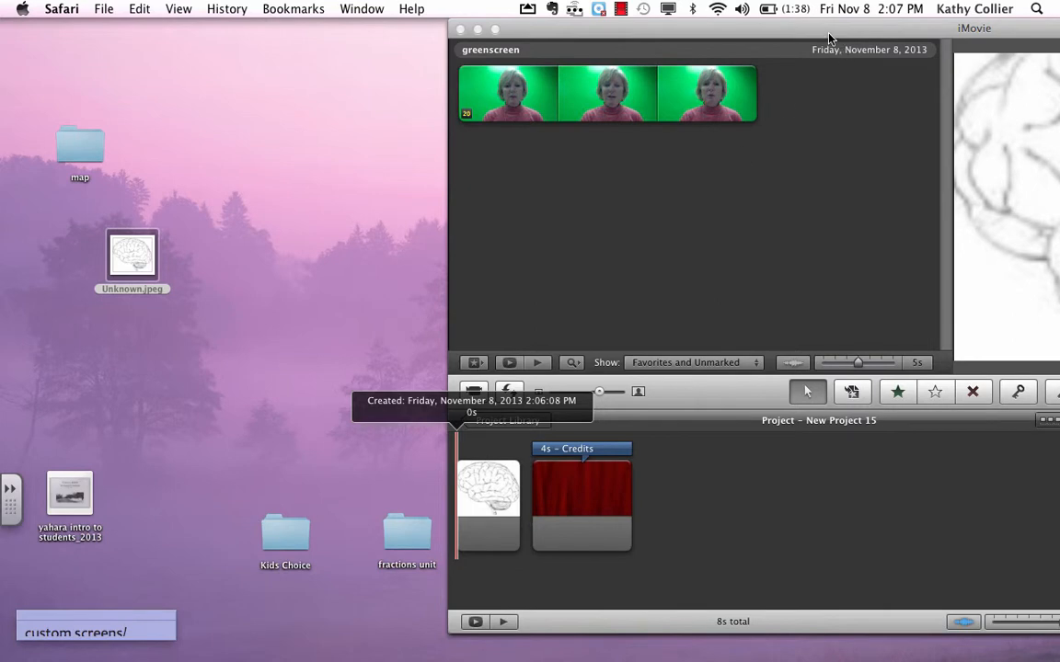
{"action": "left_click_drag", "start_coordinate": [828, 39], "coordinate": [401, 11]}
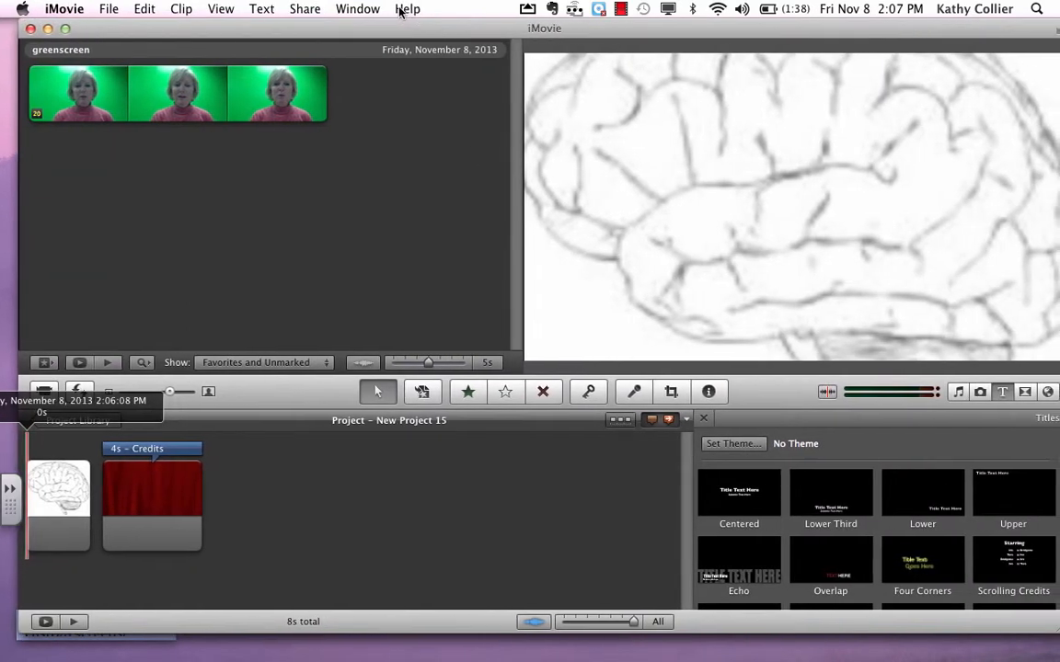
- Check in the iMovie preferences that Show Advanced Tools is enabled, then close the preferences
{"action": "left_click", "coordinate": [107, 11]}
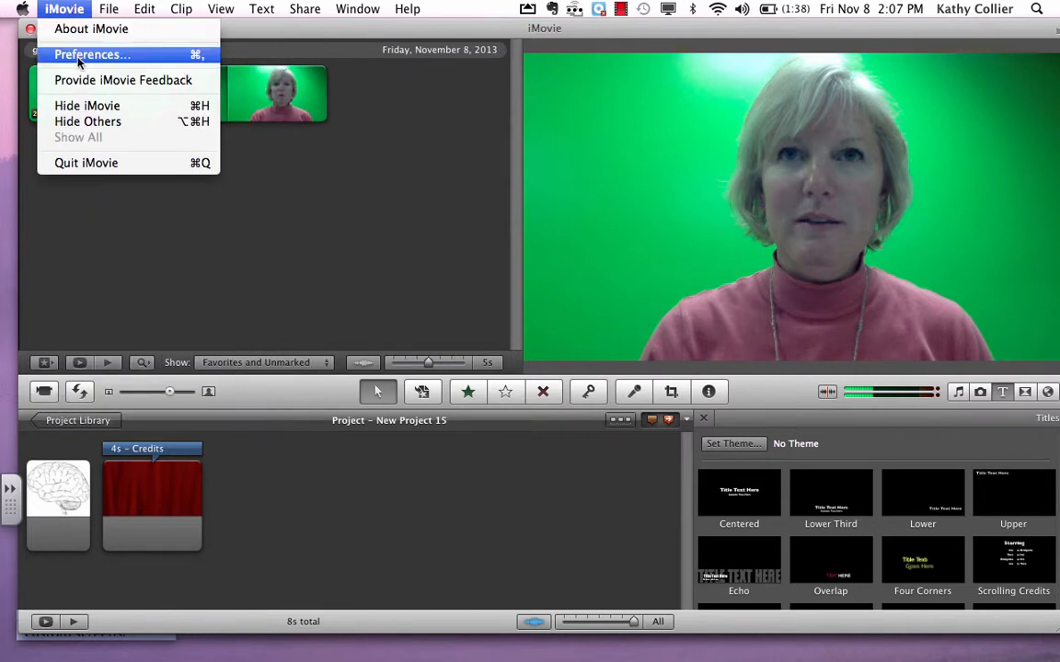
{"action": "left_click", "coordinate": [77, 54]}
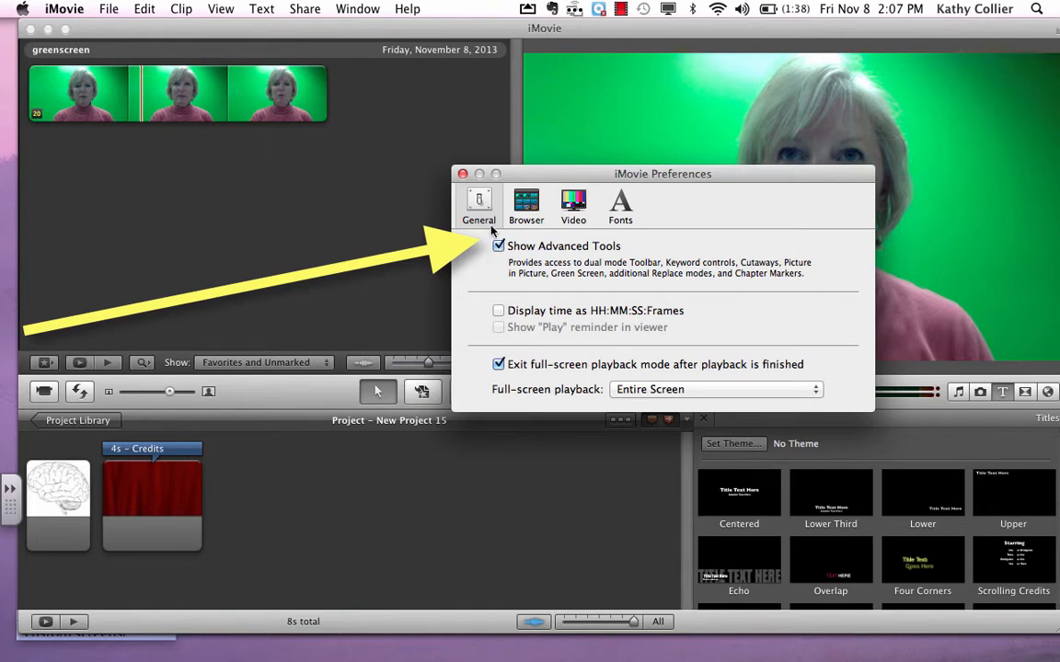
{"action": "left_click", "coordinate": [463, 175]}
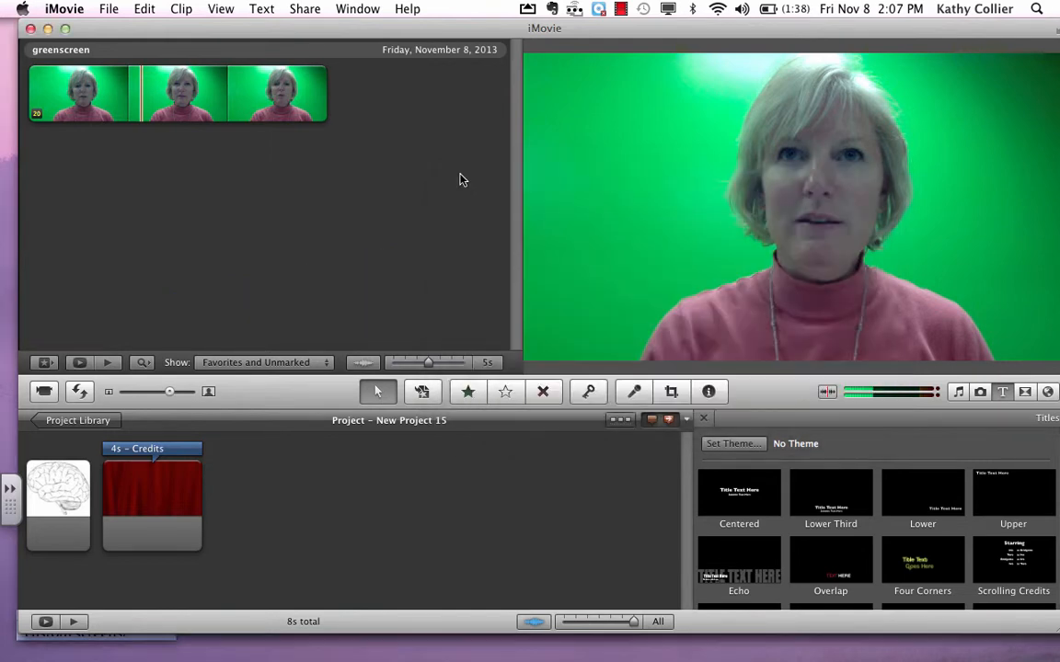
- Select the entire greenscreen clip and place it over the brain image in the project as a Green Screen overlay
{"action": "left_click", "coordinate": [34, 92]}
{"action": "left_click_drag", "start_coordinate": [133, 92], "coordinate": [327, 92]}
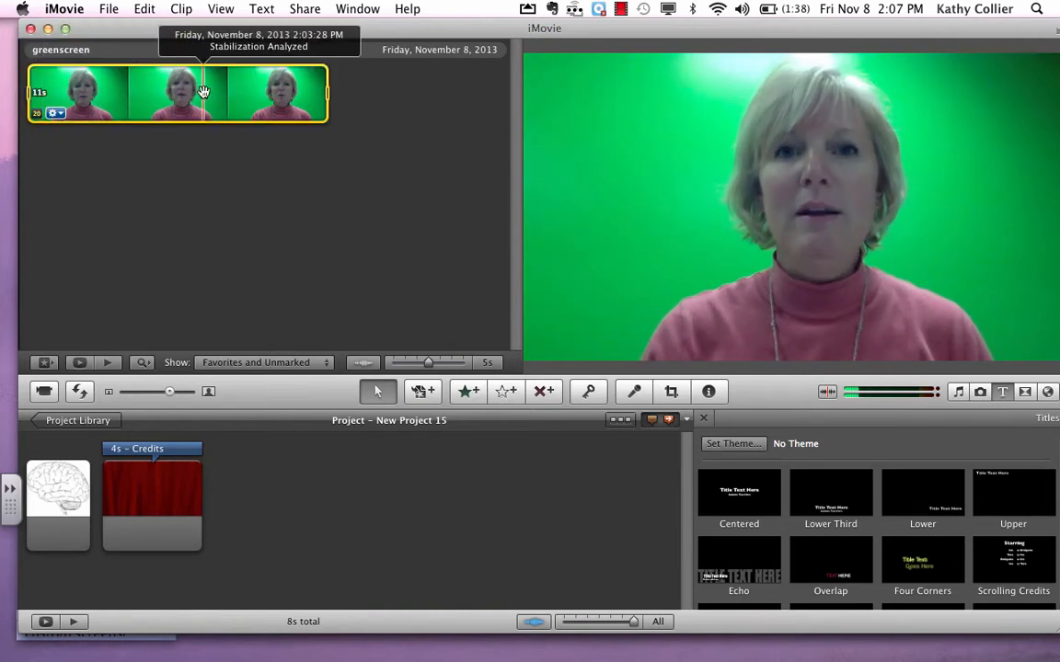
{"action": "left_click_drag", "start_coordinate": [184, 92], "coordinate": [52, 495]}
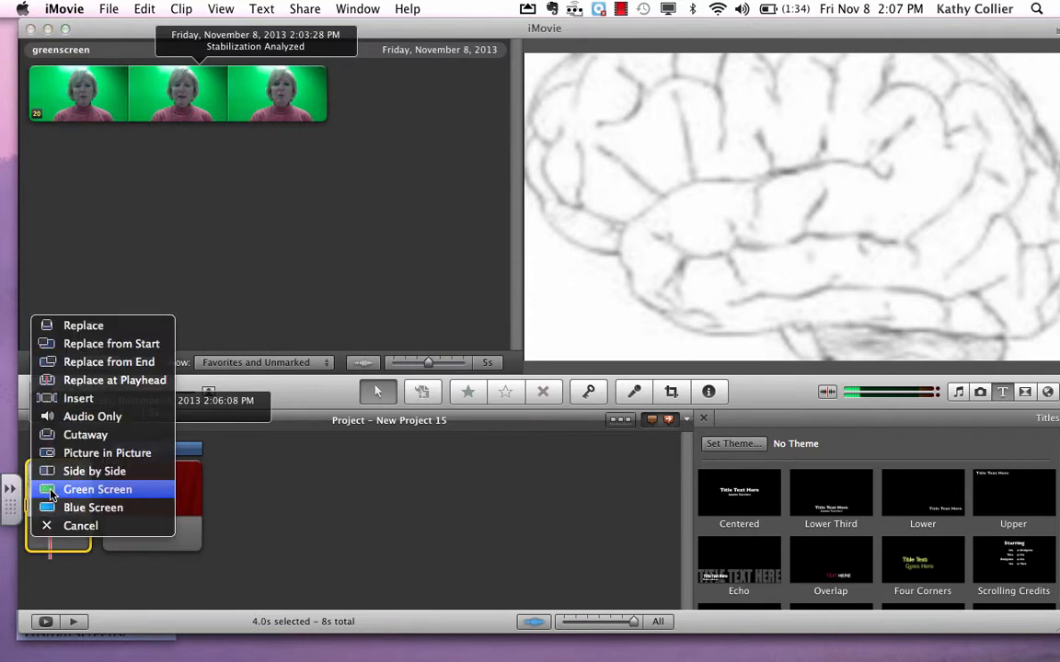
{"action": "left_click", "coordinate": [51, 494]}
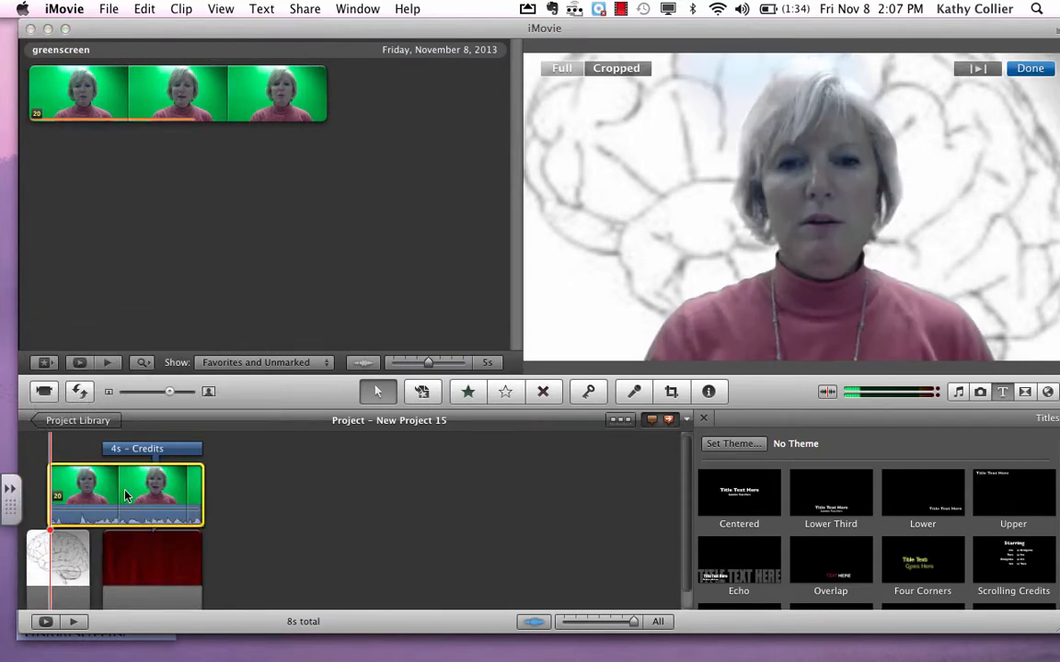
- Inspect the overlay clip's duration against its source duration, then close the Inspector
{"action": "left_click", "coordinate": [59, 498]}
{"action": "double_click", "coordinate": [59, 499]}
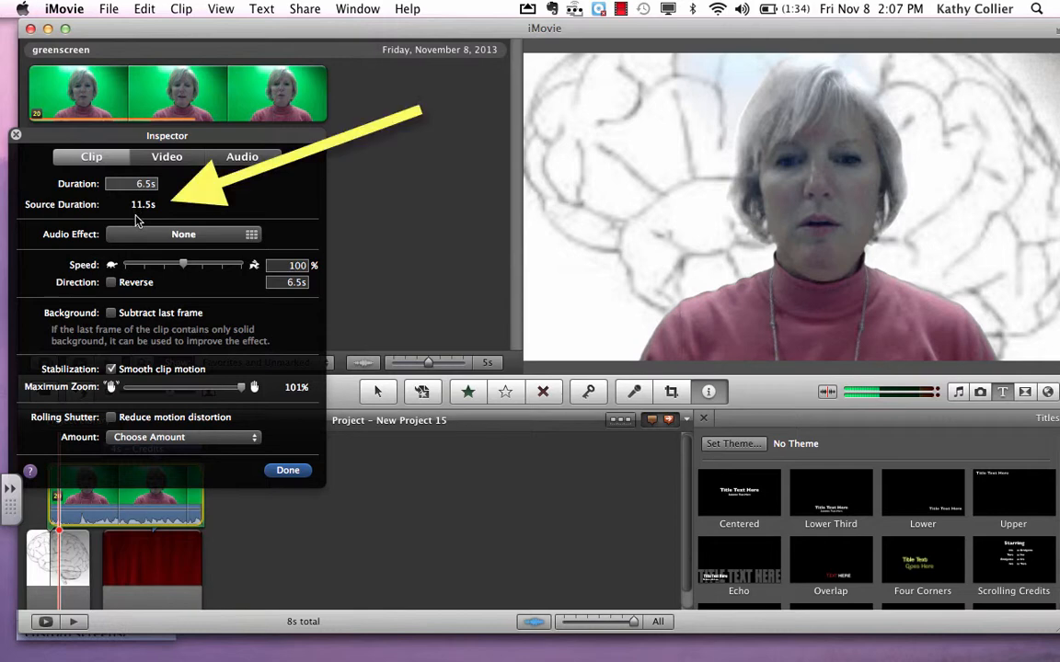
{"action": "left_click", "coordinate": [286, 471]}
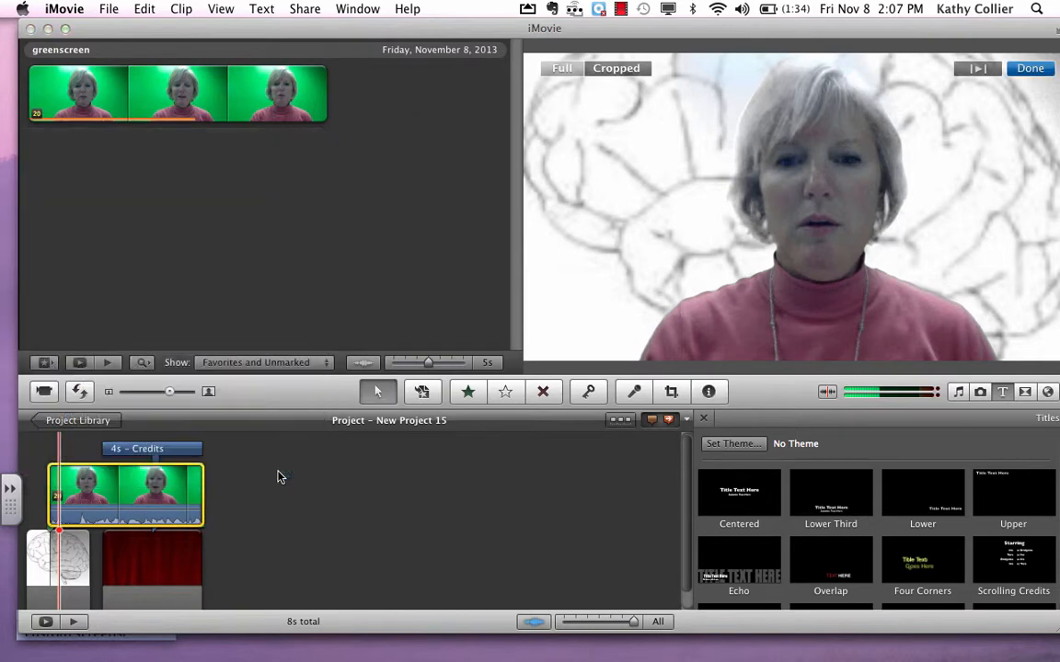
- Set the brain image's duration to 12 seconds without applying it to all stills
{"action": "double_click", "coordinate": [42, 561]}
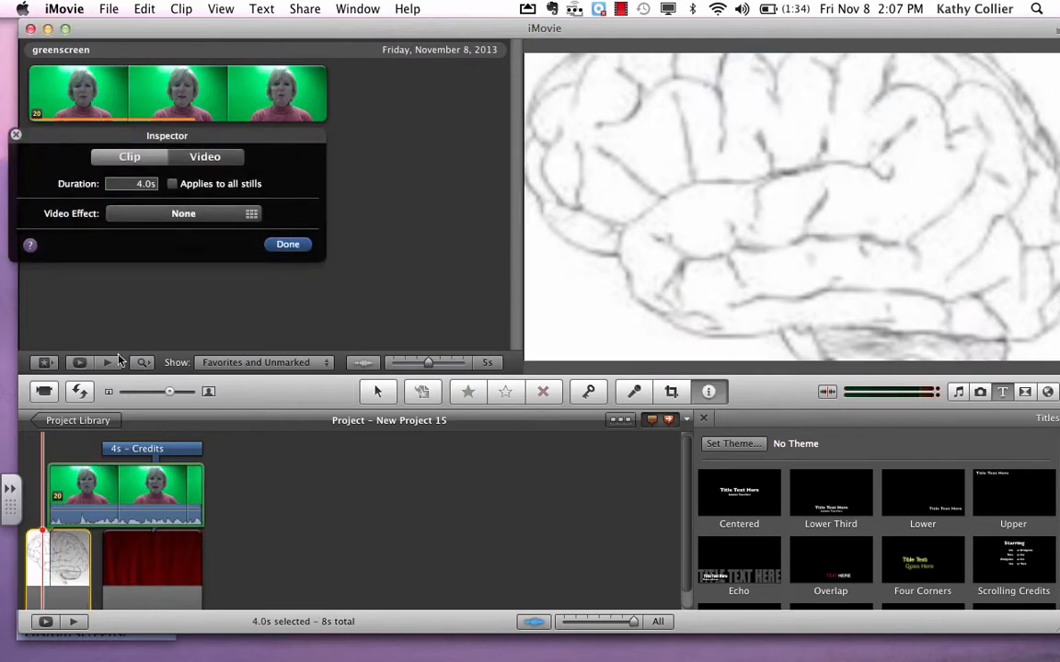
{"action": "left_click", "coordinate": [155, 184]}
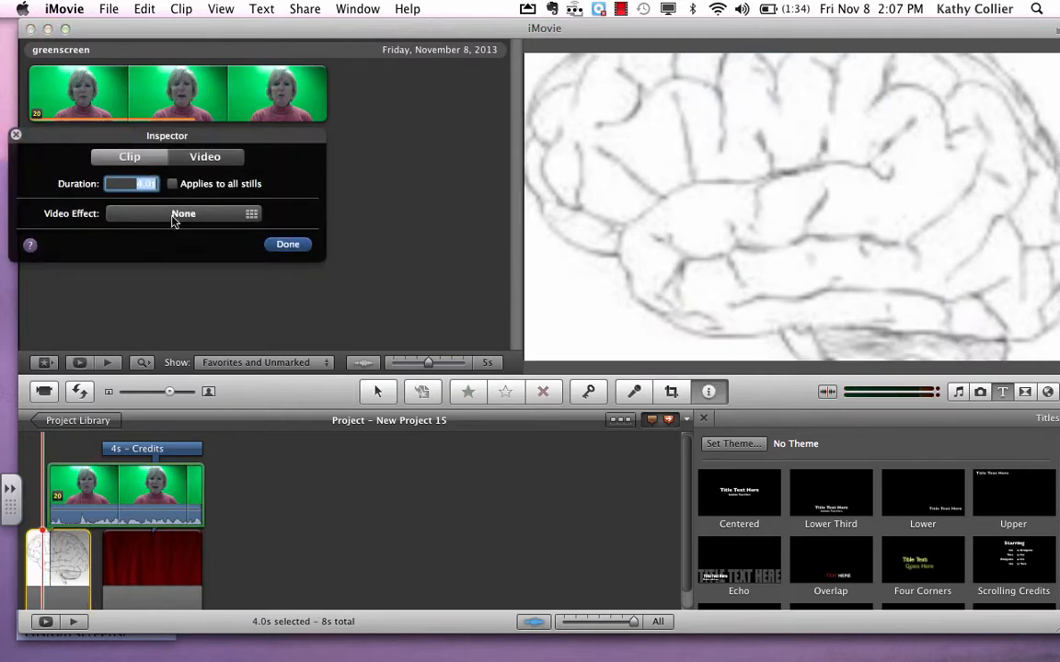
{"action": "type", "text": "12s"}
{"action": "key", "text": "Return"}
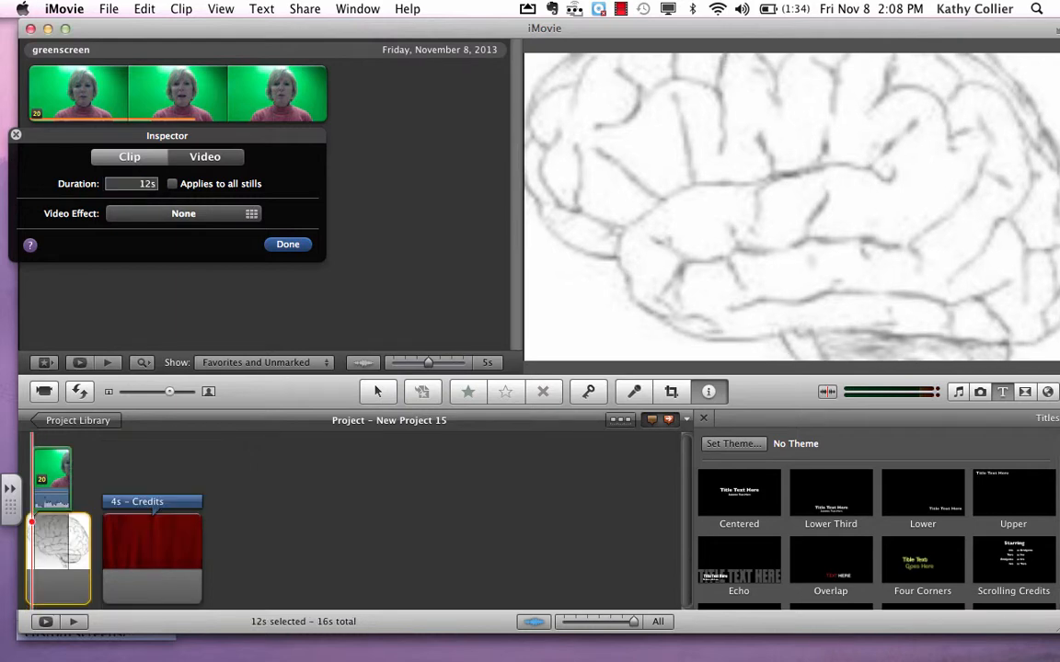
{"action": "left_click", "coordinate": [299, 244]}
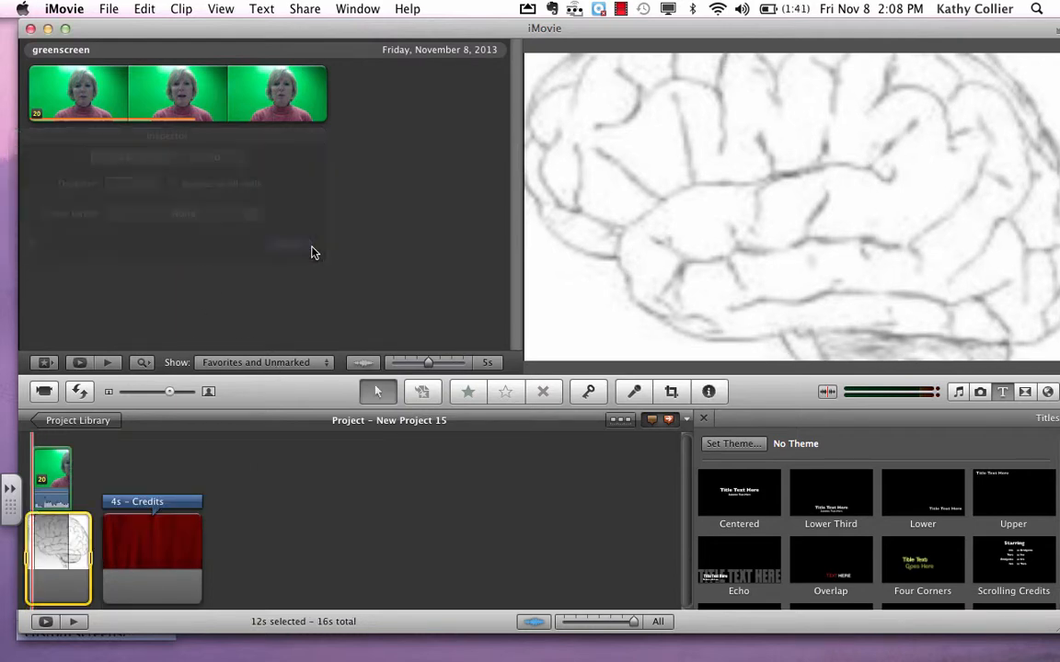
- Delete the truncated overlay and place the entire greenscreen clip over the brain image again using the Green Screen option
{"action": "left_click", "coordinate": [69, 455]}
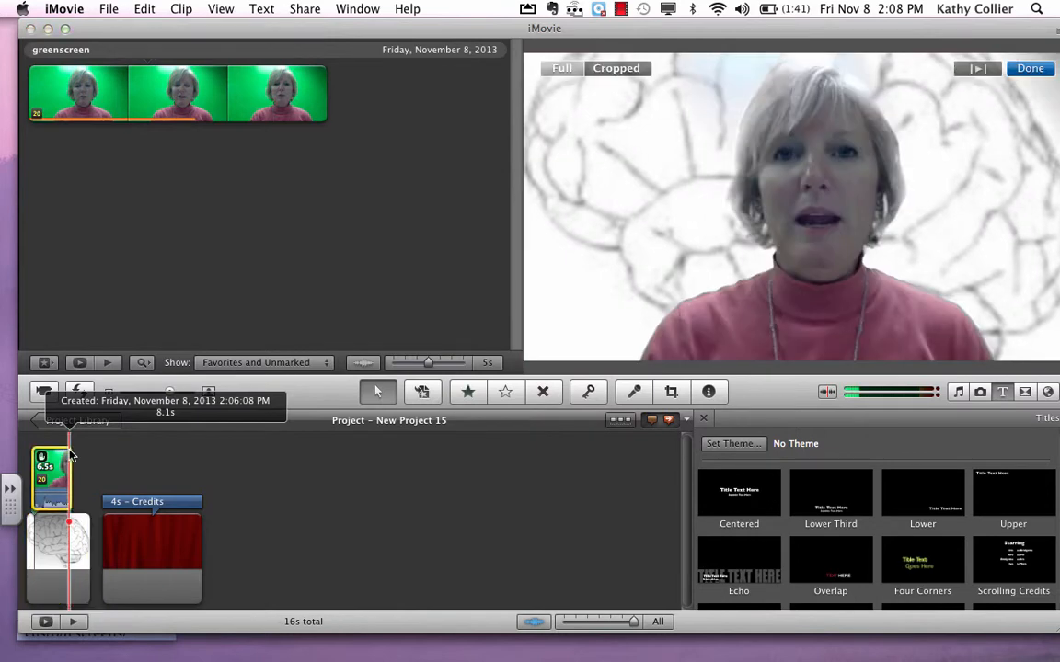
{"action": "key", "text": "Delete"}
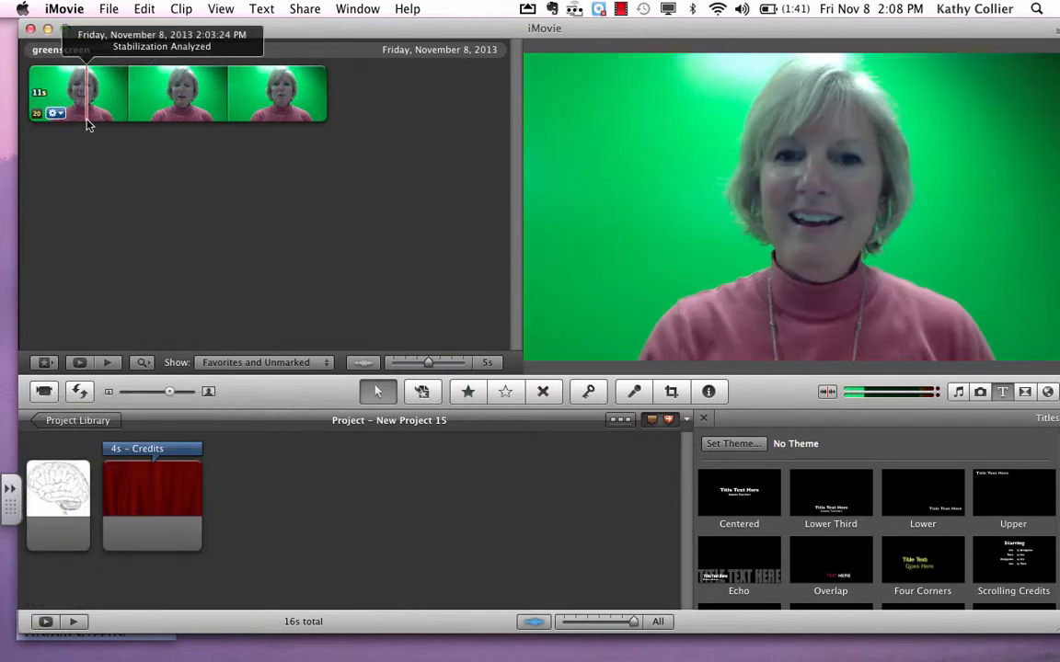
{"action": "left_click", "coordinate": [84, 92]}
{"action": "left_click_drag", "start_coordinate": [83, 92], "coordinate": [28, 91]}
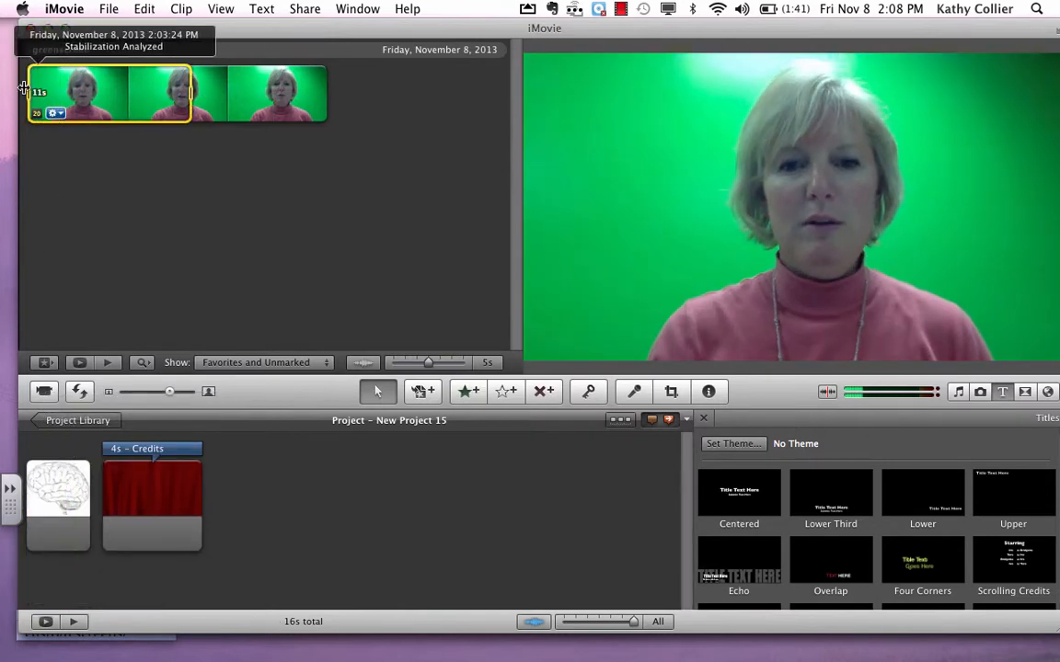
{"action": "left_click_drag", "start_coordinate": [188, 97], "coordinate": [331, 95]}
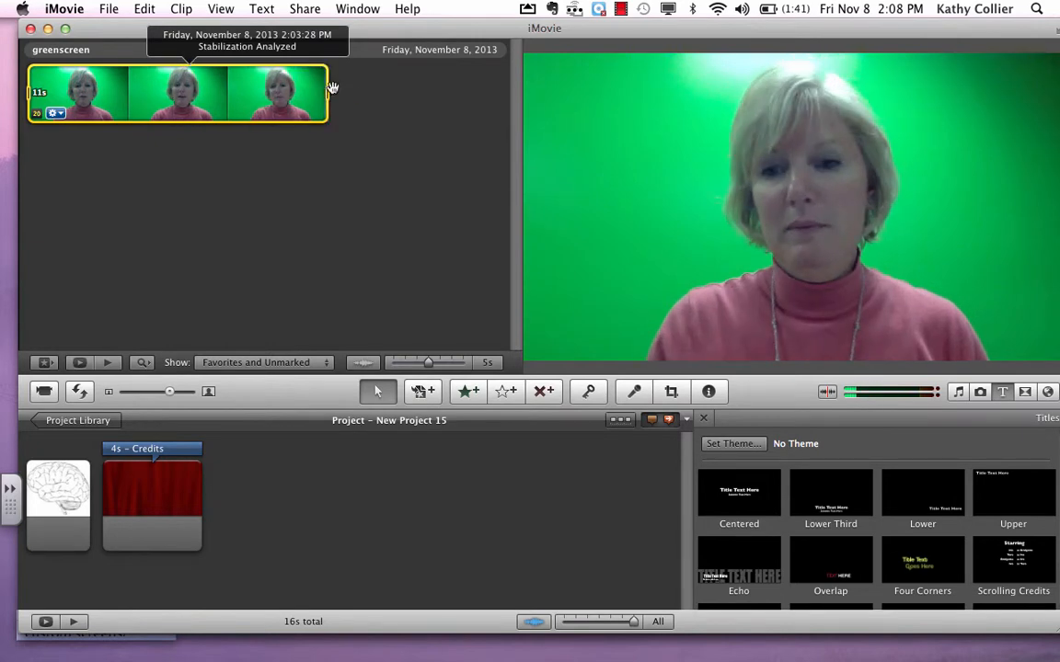
{"action": "left_click_drag", "start_coordinate": [135, 97], "coordinate": [55, 492]}
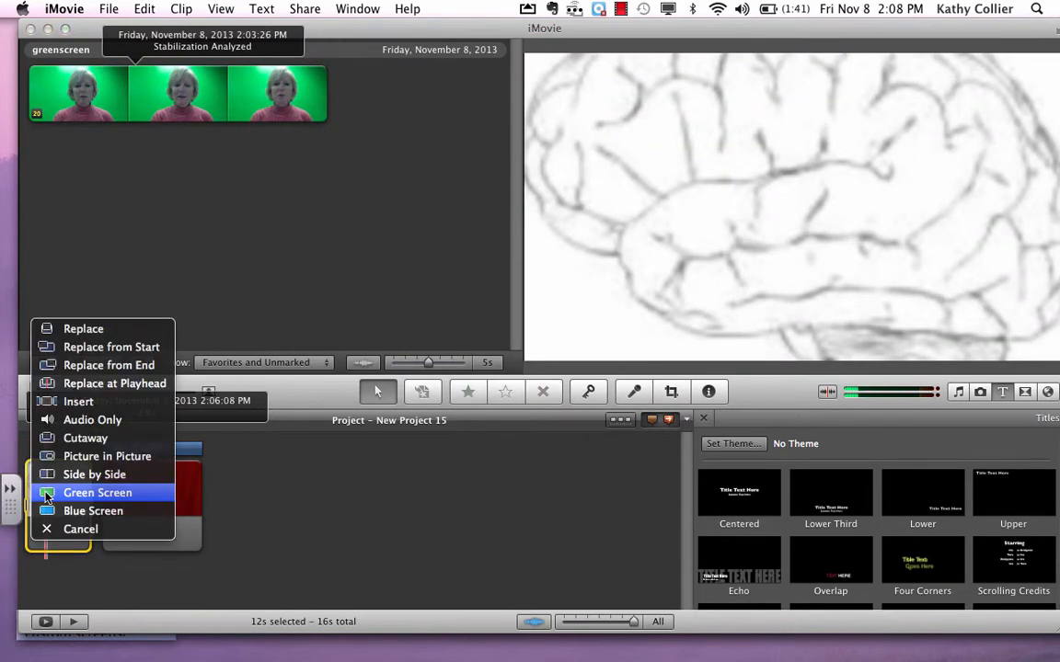
{"action": "left_click", "coordinate": [65, 492]}
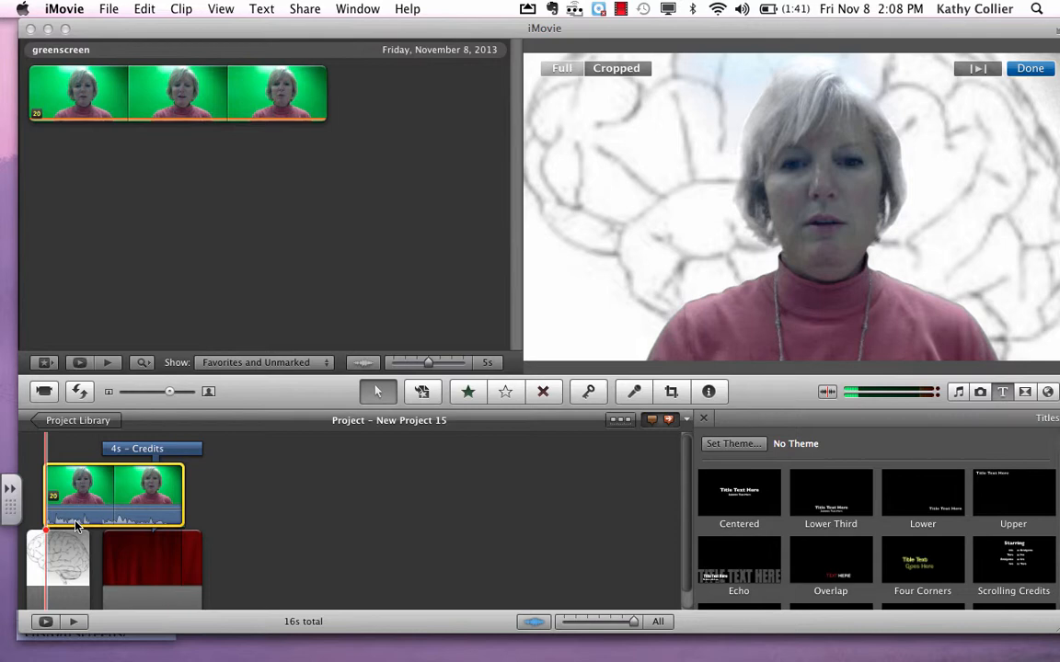
- Play the green screen composite to preview the speaker over the brain image, then select the curtain background of the Credits title
{"action": "key", "text": "space"}
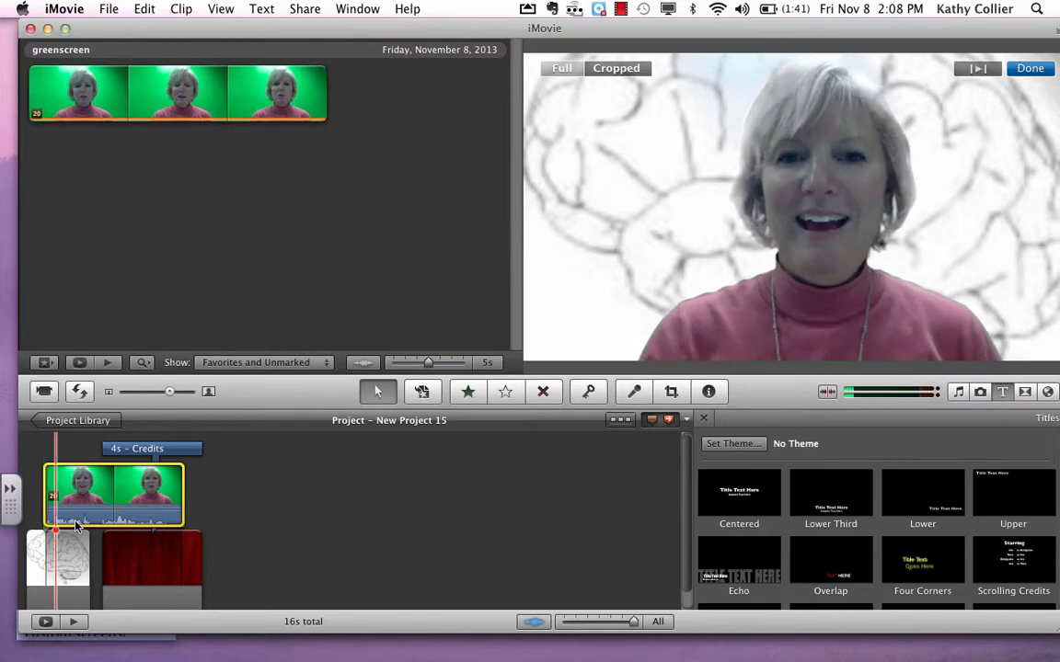
{"action": "left_click", "coordinate": [148, 560]}
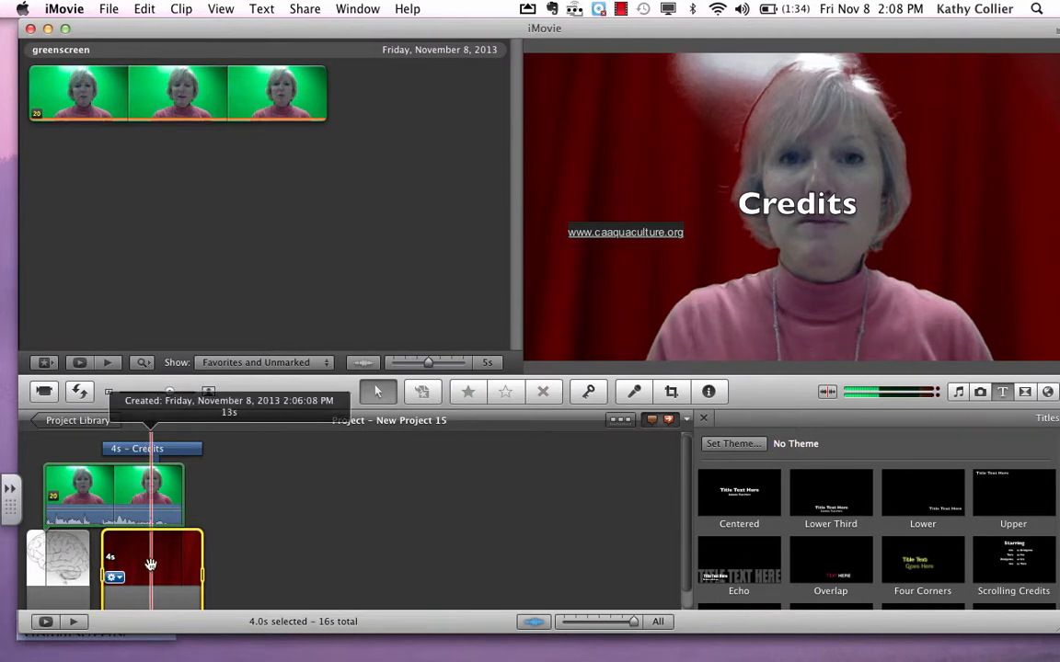
{"action": "left_click", "coordinate": [622, 11]}
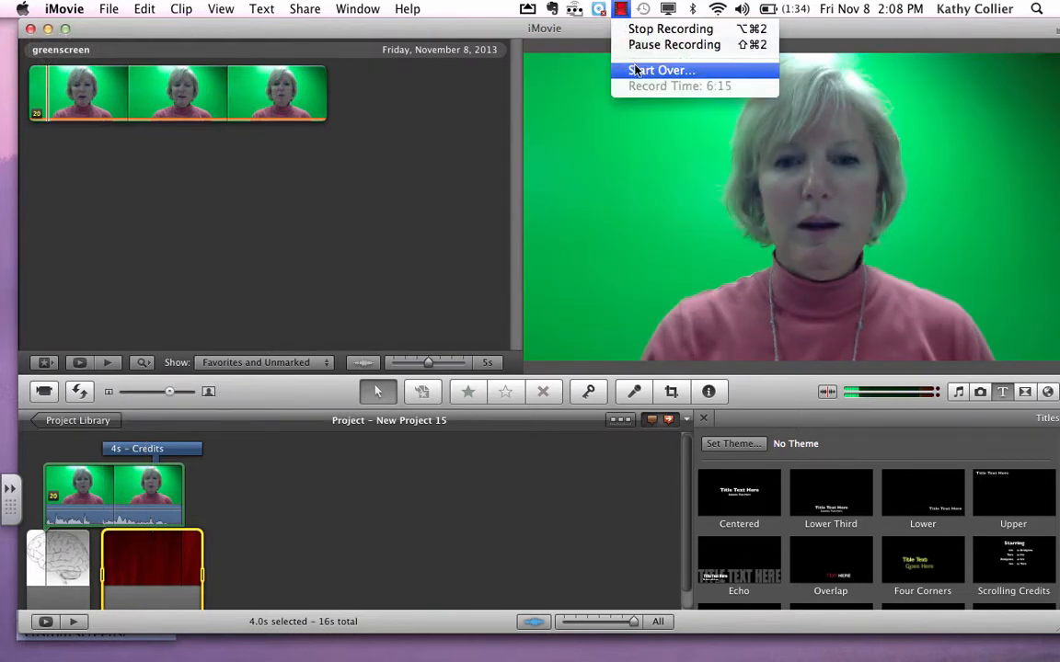